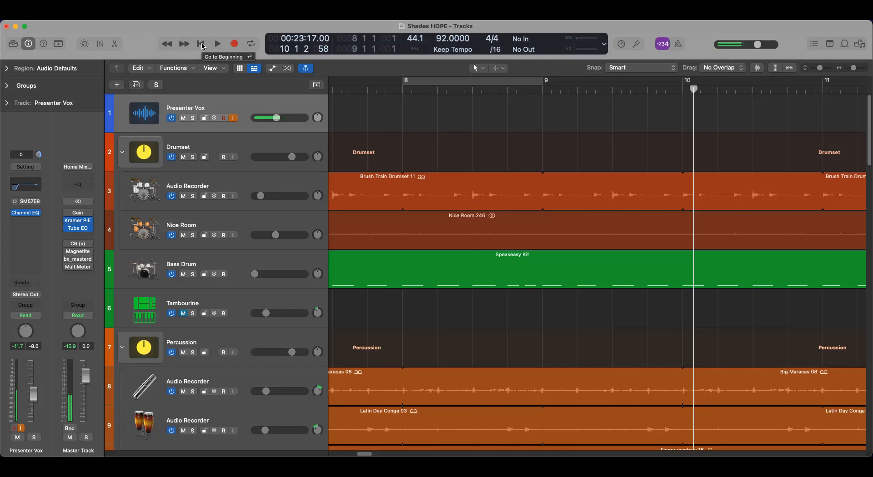
Play the song from the beginning to about bar 20, and turn on input monitoring for Presenter Vox
left_click(200, 44)
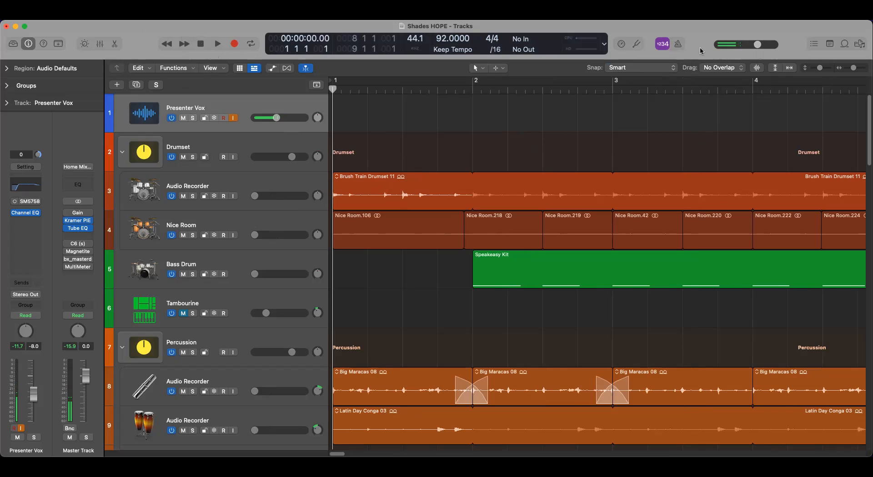
key("space")
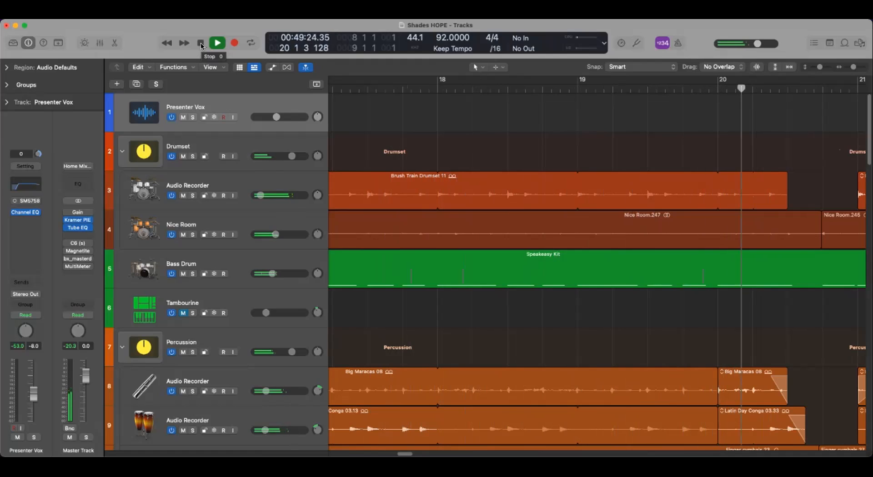
left_click(201, 46)
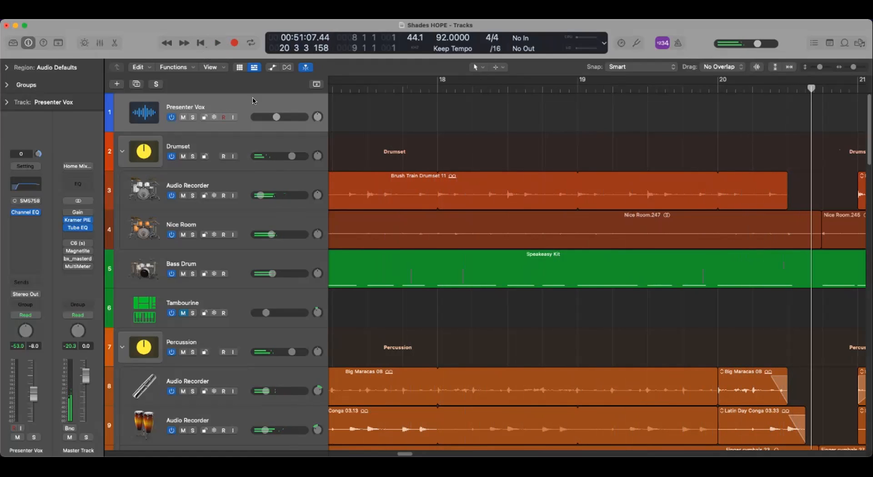
left_click(234, 118)
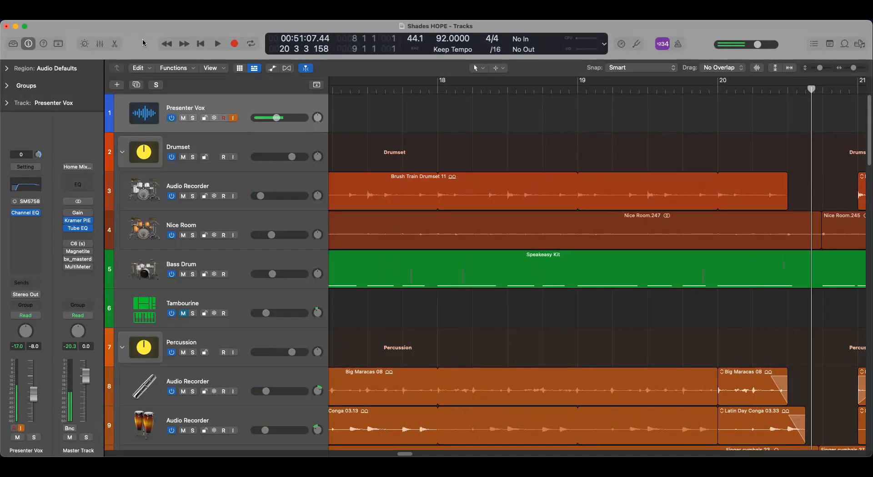
Find the Bass track stack and select the Bass DI Take 1 track inside it
scroll(497, 268, "down", 2)
scroll(498, 268, "down", 12)
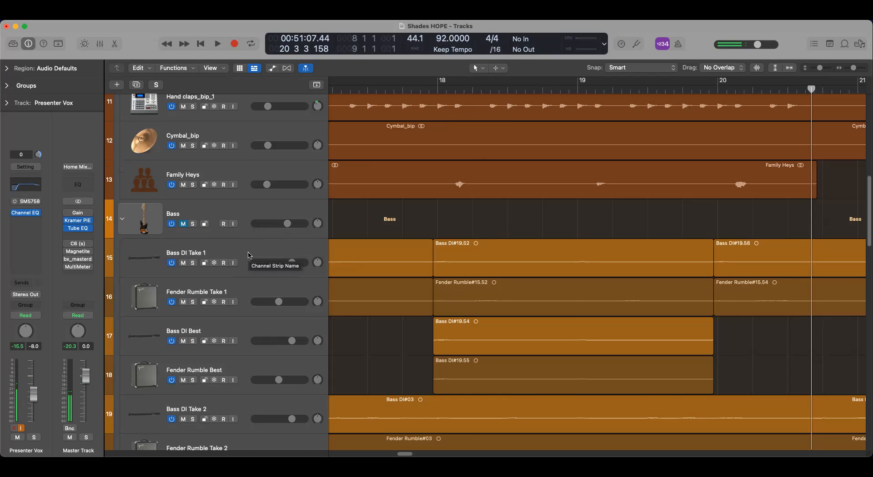
left_click(272, 255)
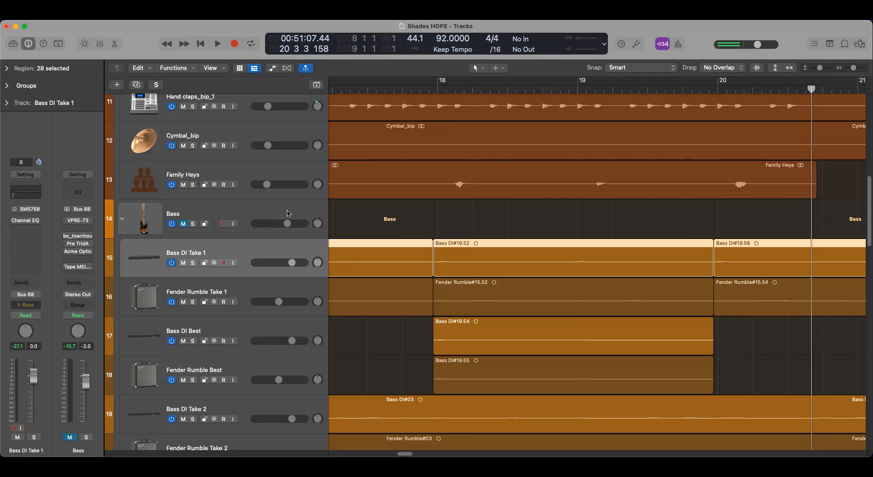
left_click(273, 216)
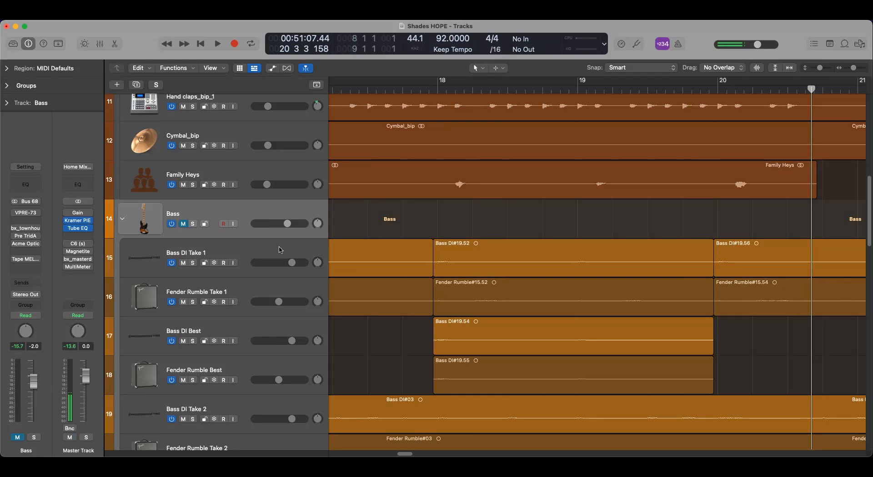
left_click(282, 252)
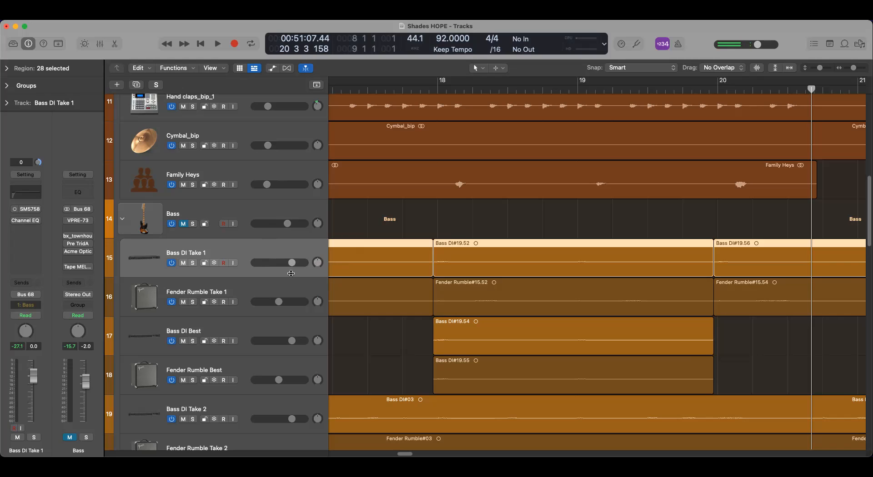
Solo the Presenter Vox, Bass DI Take 1 and Fender Rumble Take 1 tracks
left_click_drag(408, 457, 363, 455)
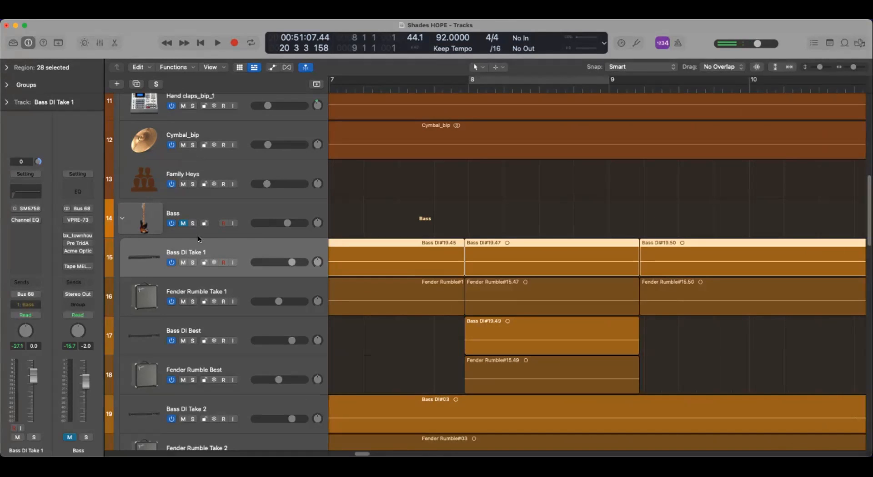
left_click(193, 263)
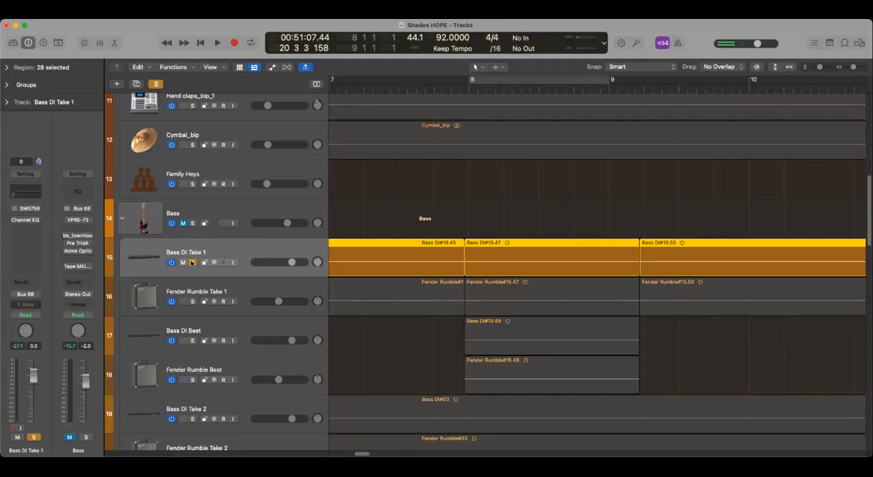
left_click(192, 263)
scroll(197, 212, "up", 10)
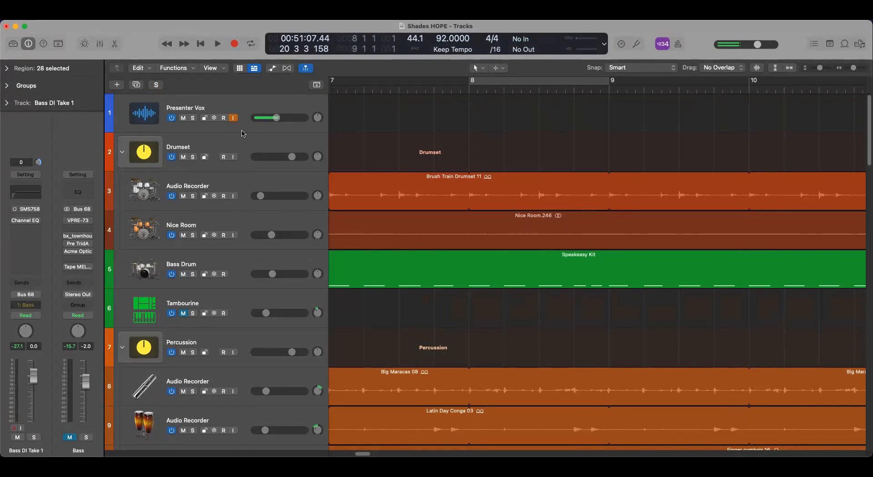
left_click(192, 118)
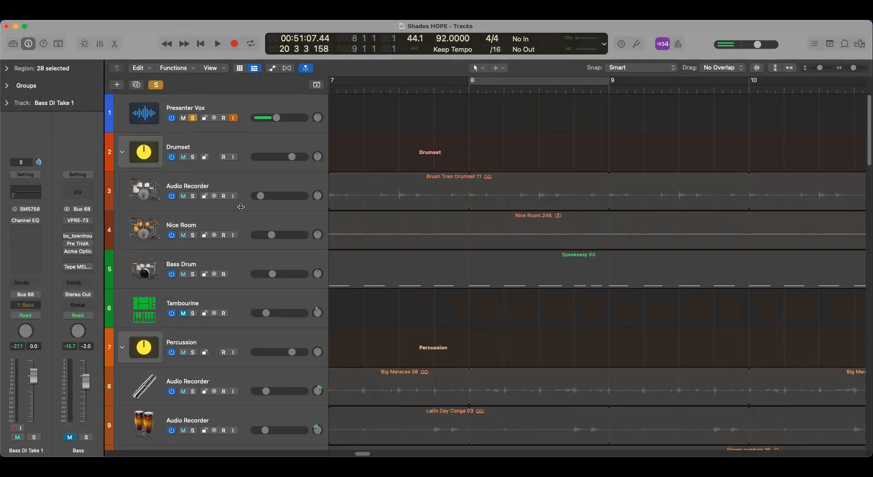
scroll(248, 230, "down", 10)
scroll(255, 236, "down", 2)
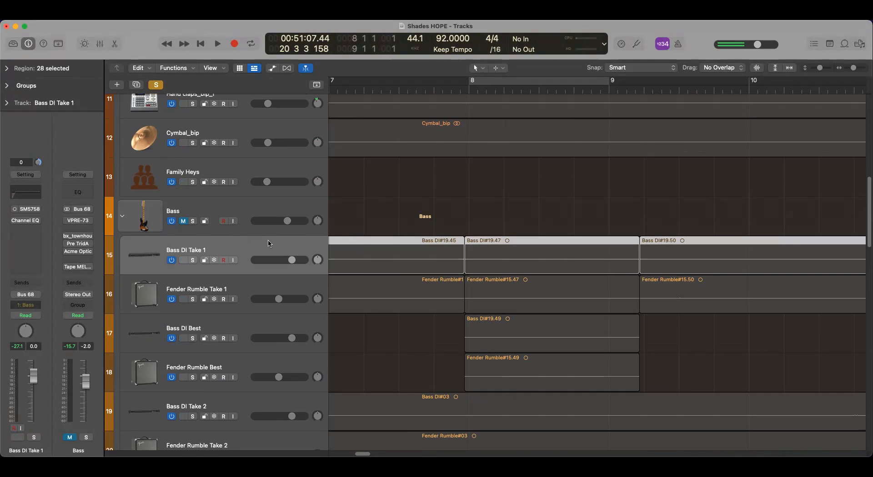
left_click(193, 260)
left_click(192, 300)
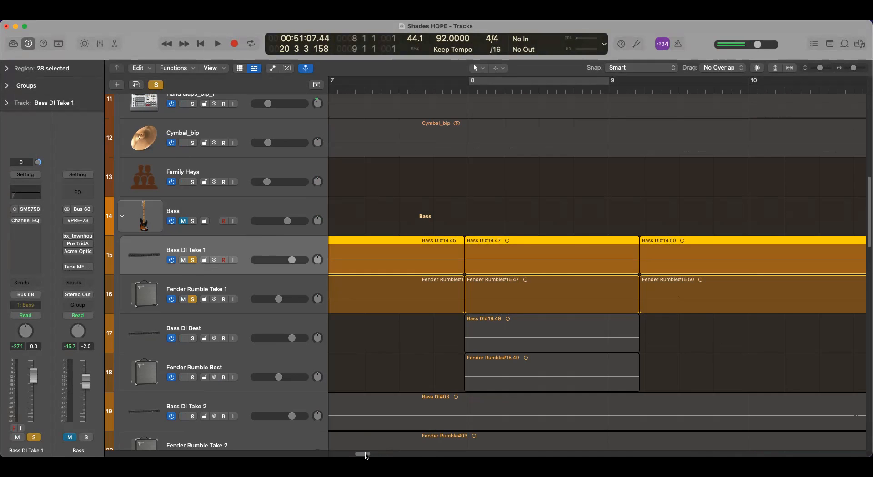
Turn on waveform zoom to enlarge the waveforms of the bass regions around bars 7 to 10
mouse_move(362, 455)
left_mouse_down()
mouse_move(340, 454)
mouse_move(366, 455)
left_mouse_up()
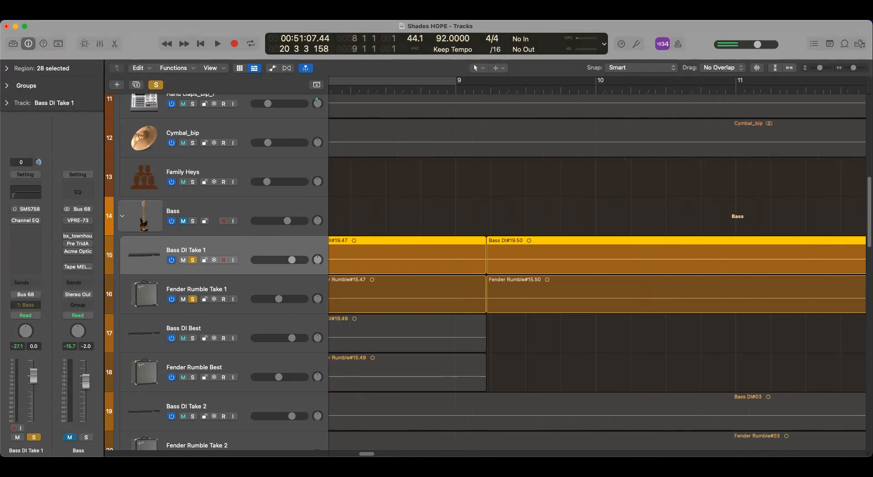
scroll(597, 272, "left", 4)
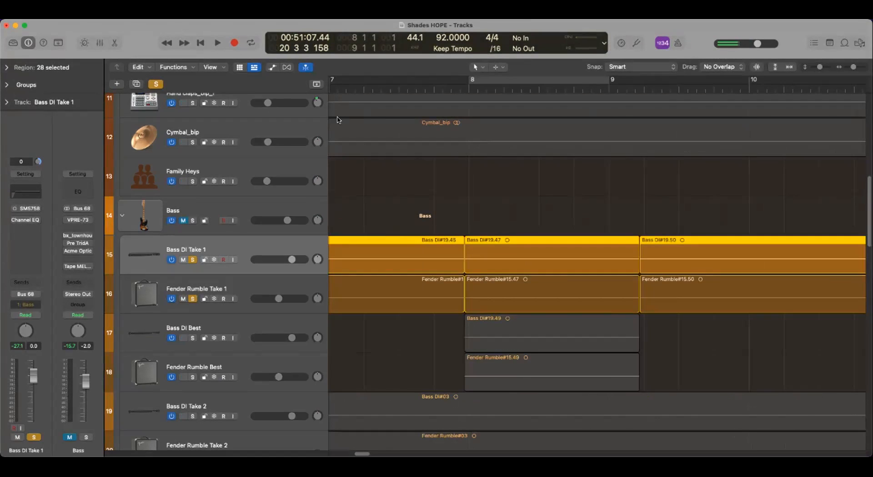
left_click(757, 69)
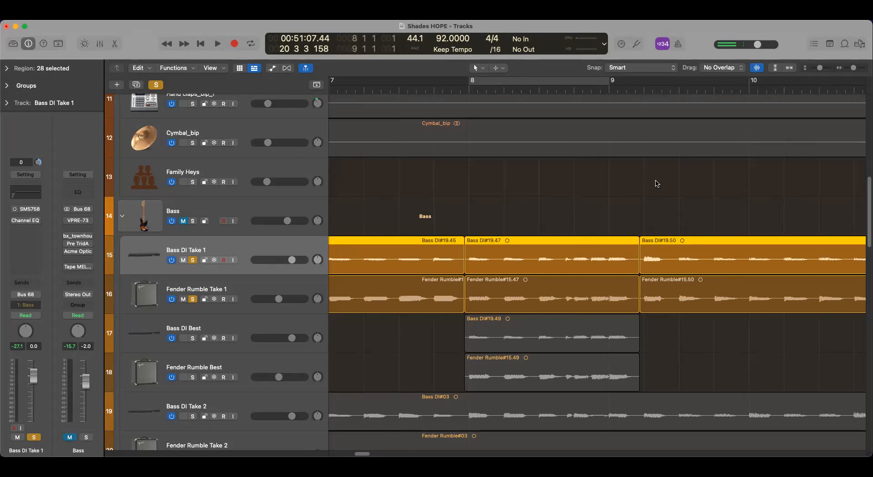
Unmute the Bass stack and play the soloed Take 1 bass tracks from bar 4 beat 3 to about bar 11
mouse_move(363, 455)
left_mouse_down()
mouse_move(337, 456)
mouse_move(346, 456)
left_mouse_up()
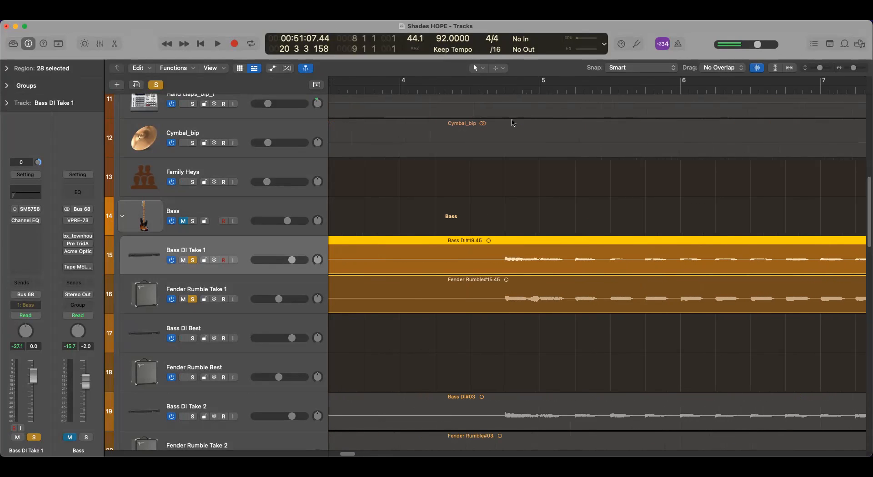
left_click(400, 90)
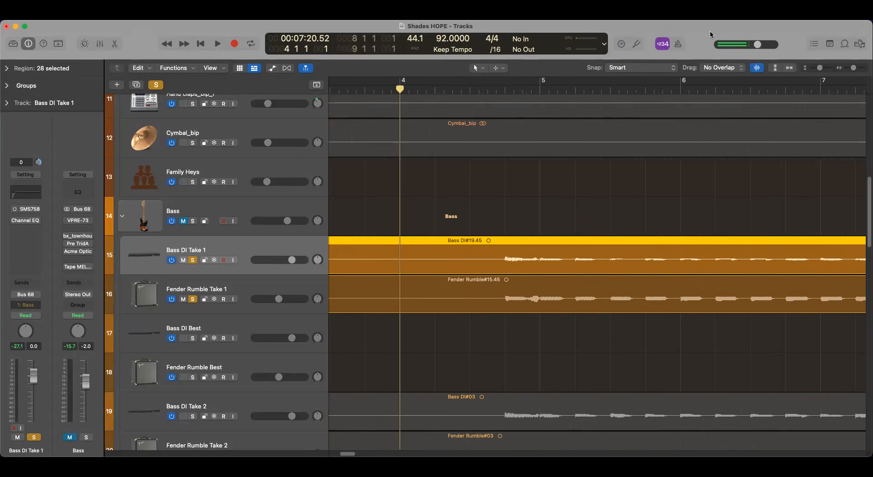
key("space")
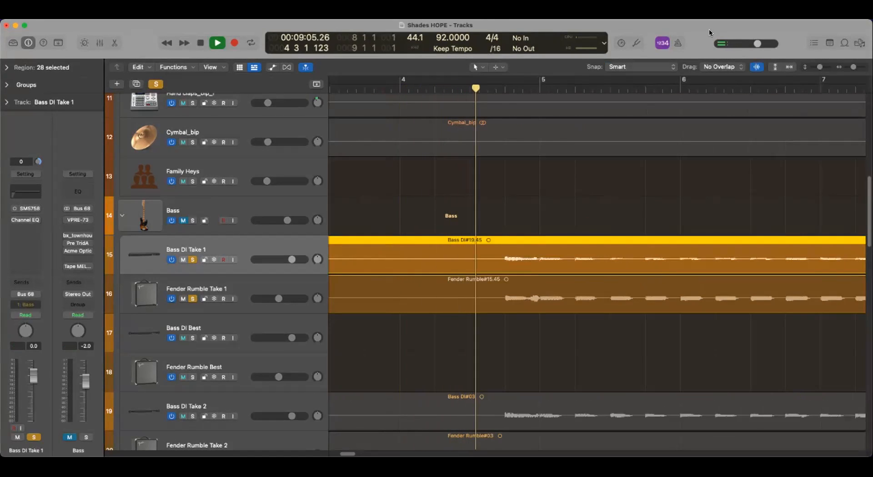
key("space")
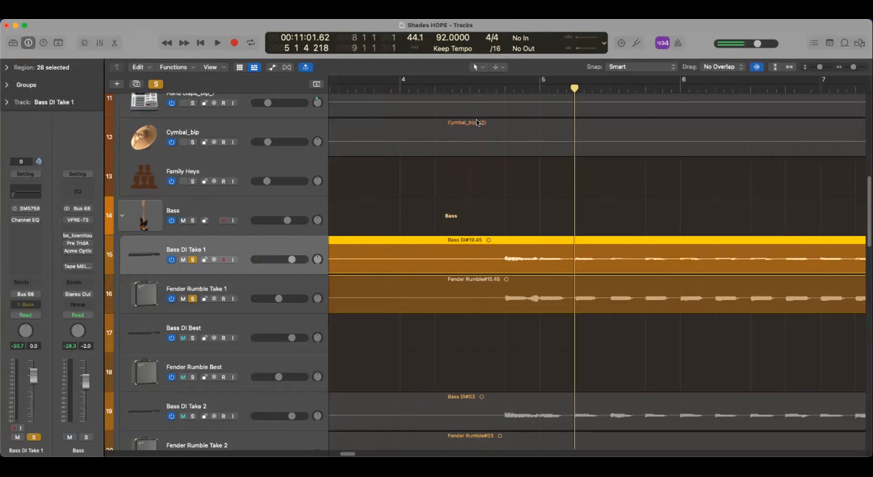
left_click(470, 87)
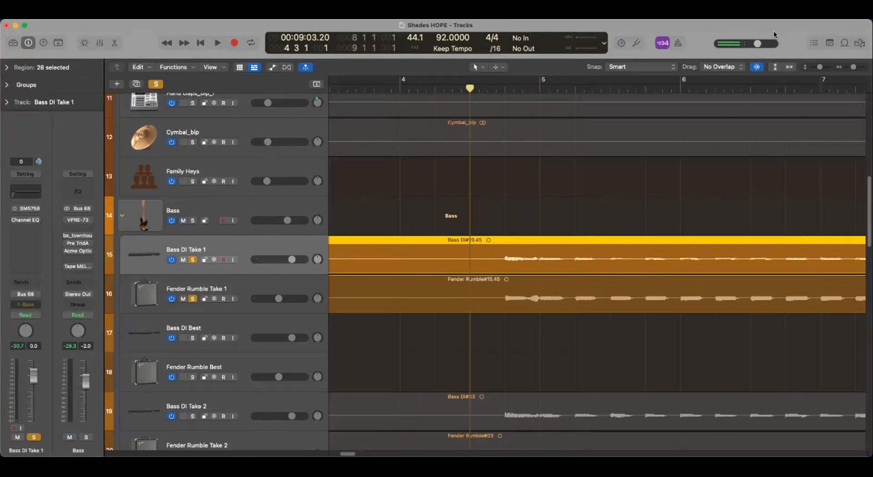
key("space")
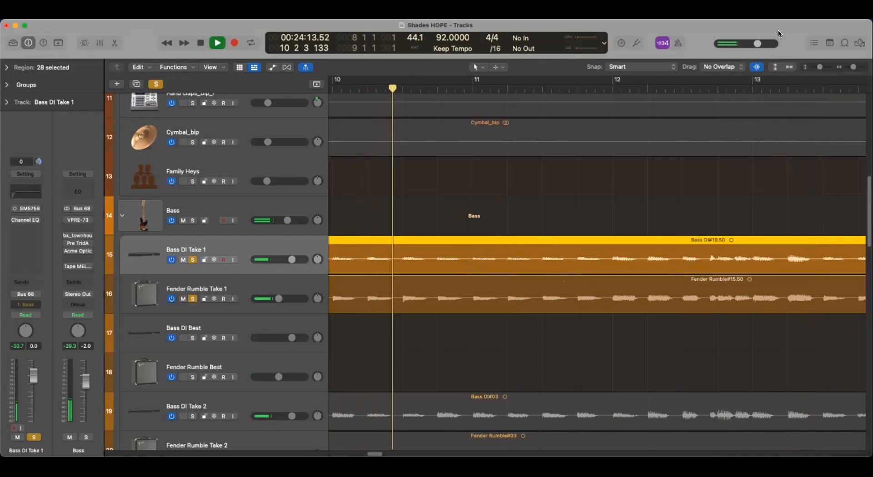
key("space")
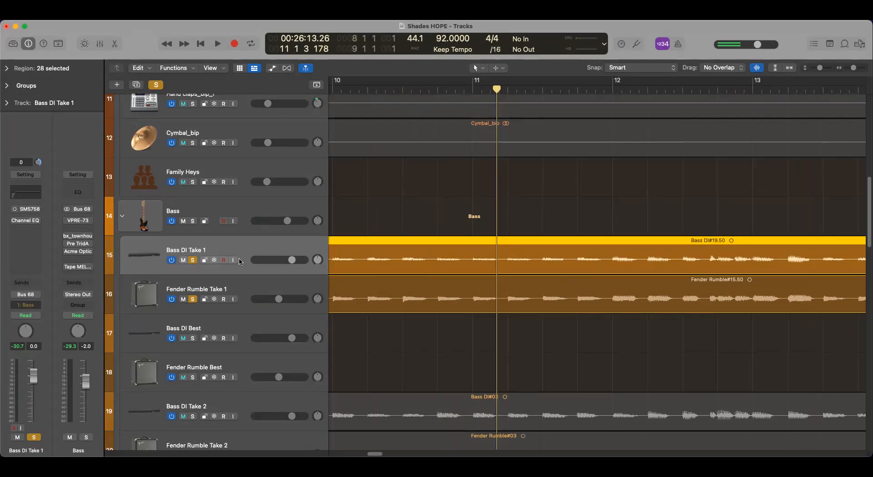
Switch the bass solo from both Take 1 tracks to Bass DI Take 2 and Fender Rumble Take 2
scroll(261, 259, "down", 3)
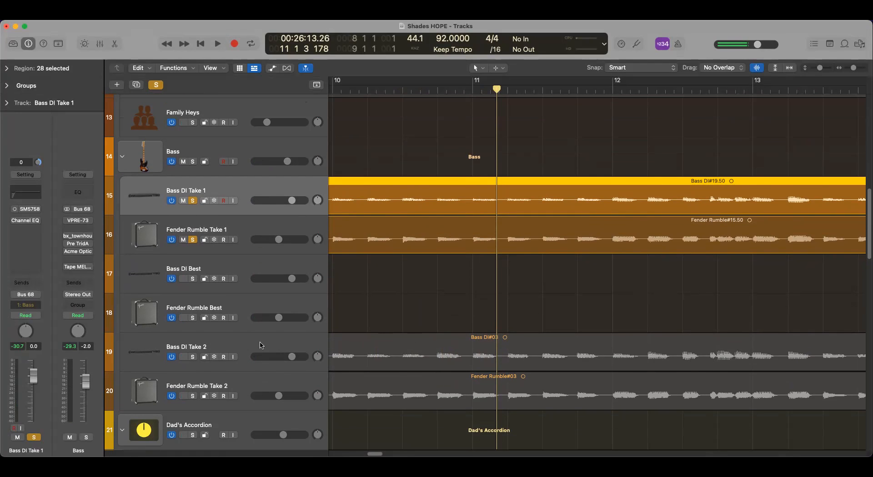
left_click(193, 202)
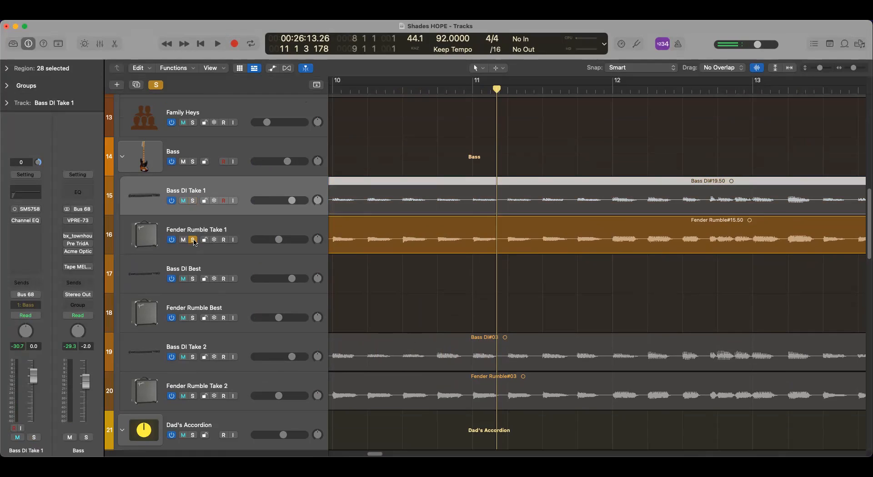
left_click(193, 240)
left_click(193, 356)
left_click(193, 396)
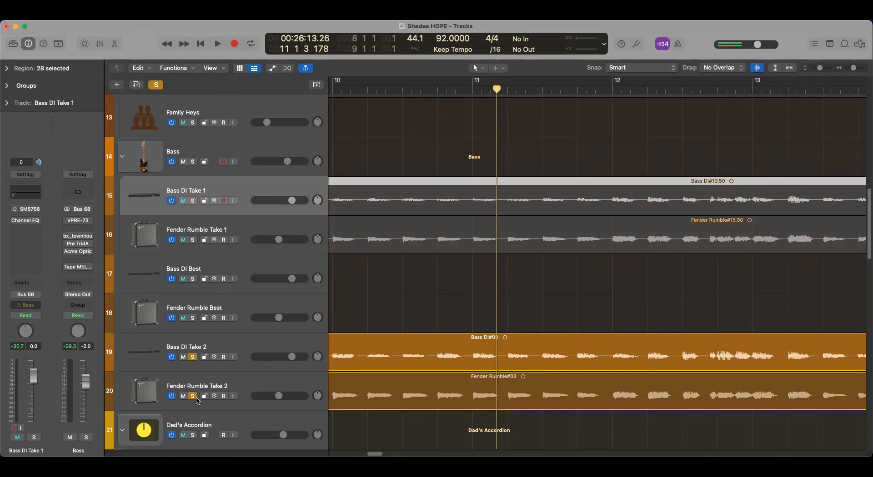
Play the soloed Take 2 bass tracks from near the start of the bass part to just past bar 9
left_click_drag(376, 455, 347, 455)
left_click(422, 89)
key("space")
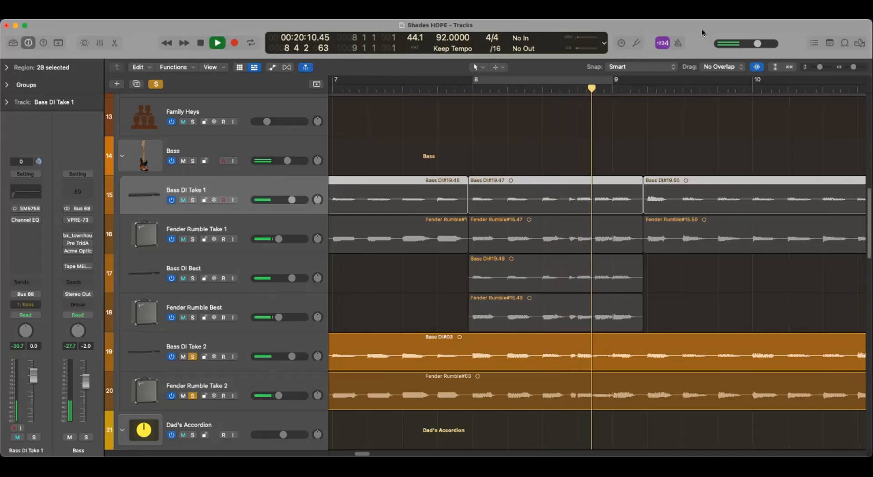
key("space")
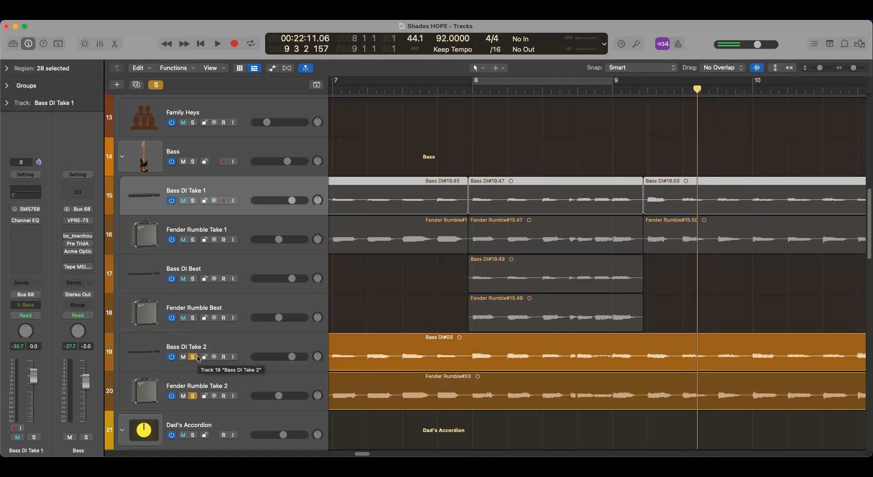
Place the playhead at the region split just before bar 8 and select the Bass DI#19.47 region on Bass DI Take 1
left_click(473, 90)
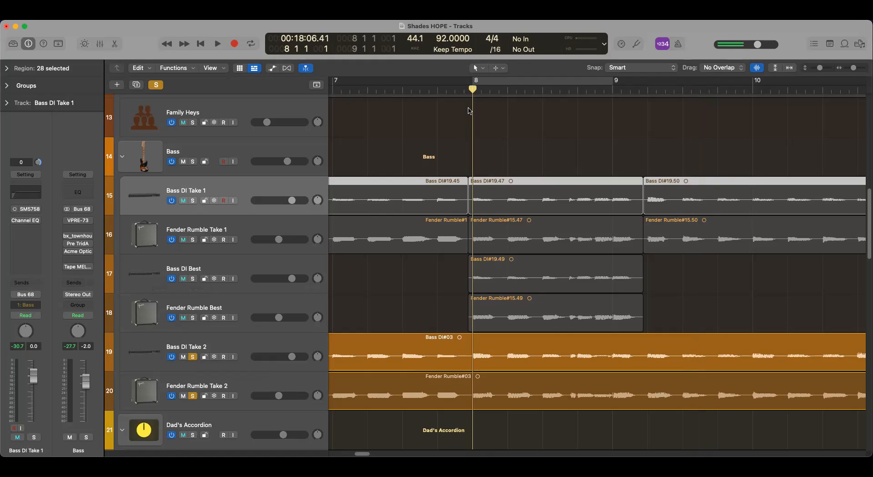
left_click(469, 94)
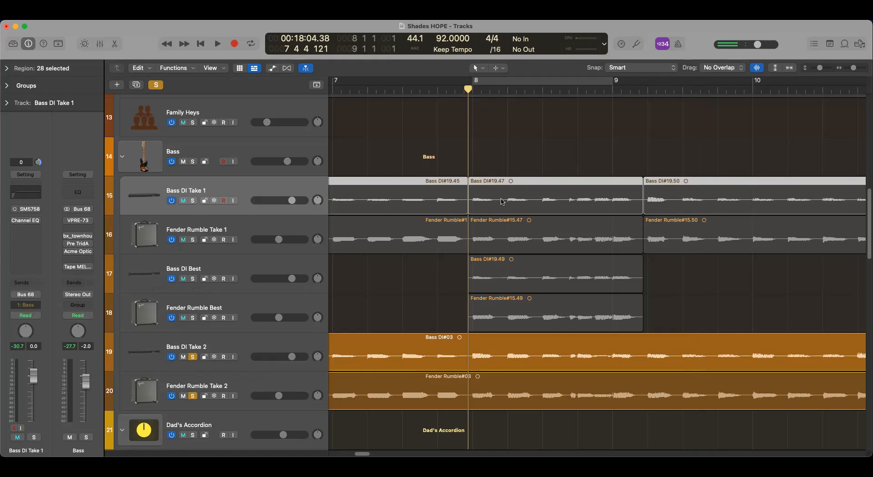
left_click(505, 225)
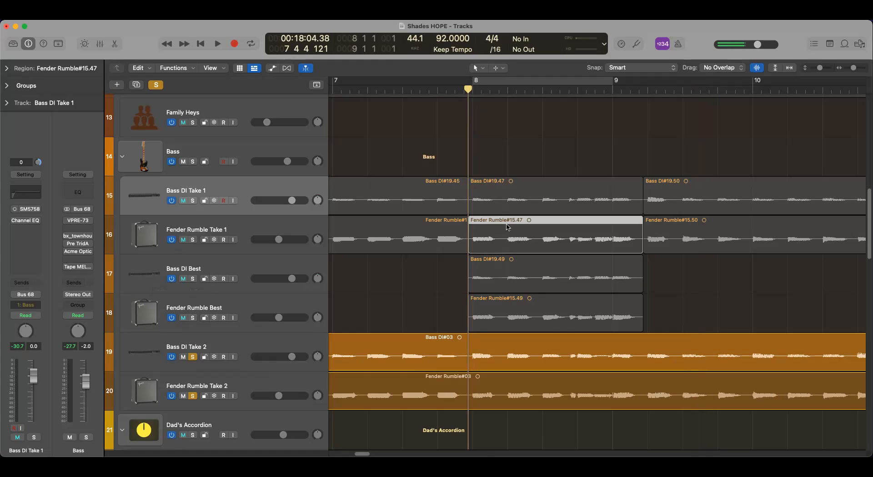
left_click(504, 189)
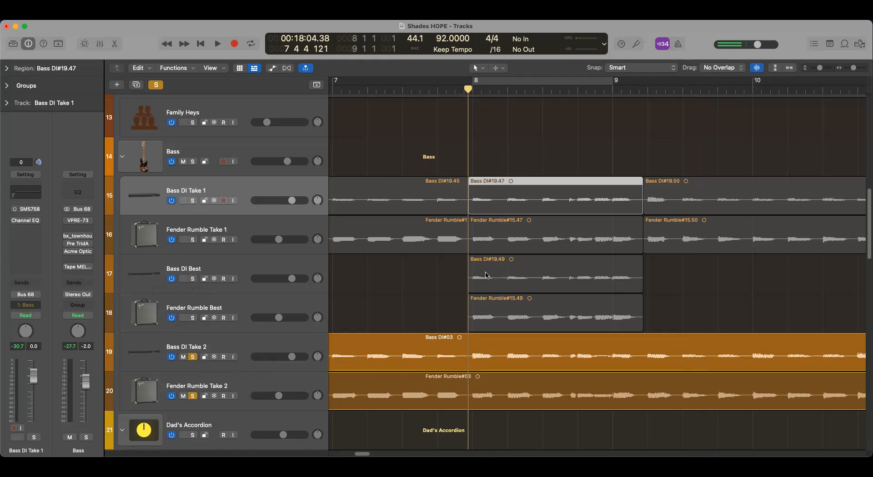
Select the Bass DI Best track and its Bass DI#19.49 region starting just before bar 8
left_click(269, 265)
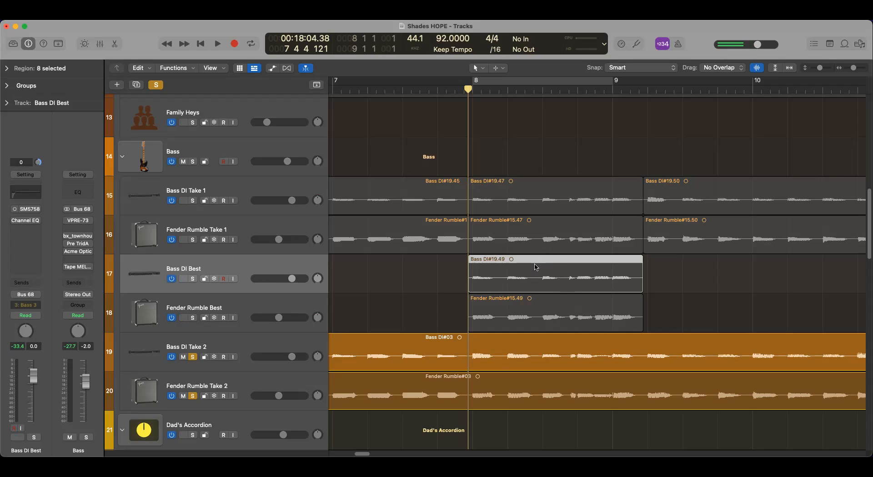
left_click(545, 304)
left_click(529, 264)
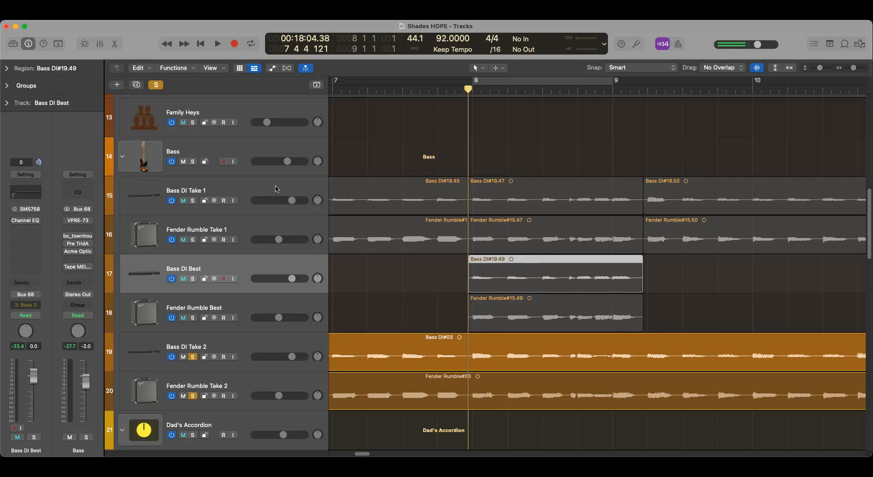
Select the Bass DI Take 1 and Fender Rumble Take 1 tracks in turn, ending on Bass DI Take 1
left_click(289, 200)
left_click(285, 227)
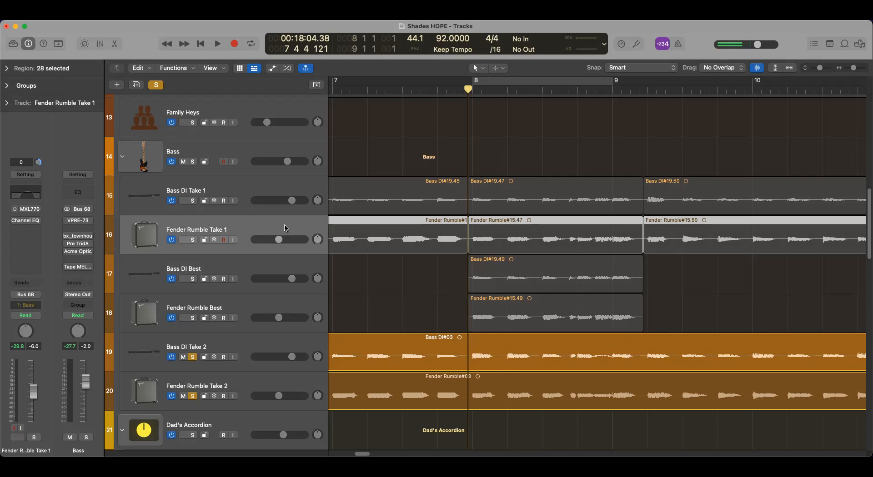
left_click(278, 190)
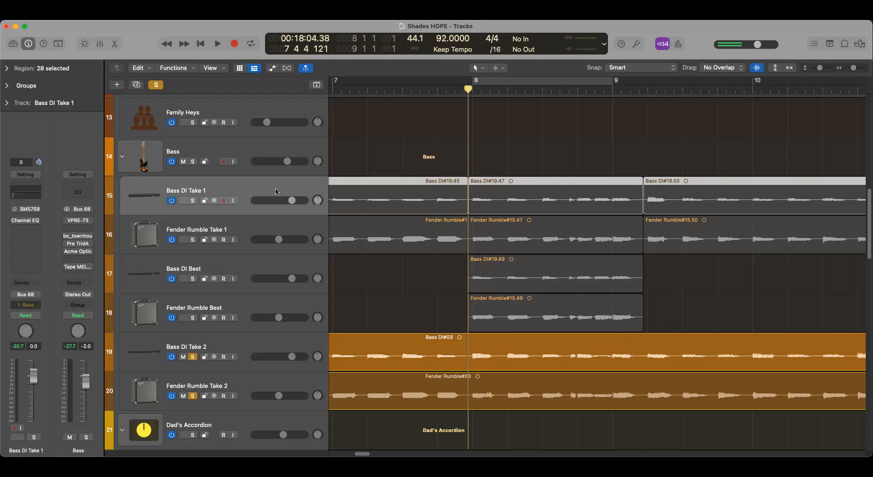
left_click(293, 225)
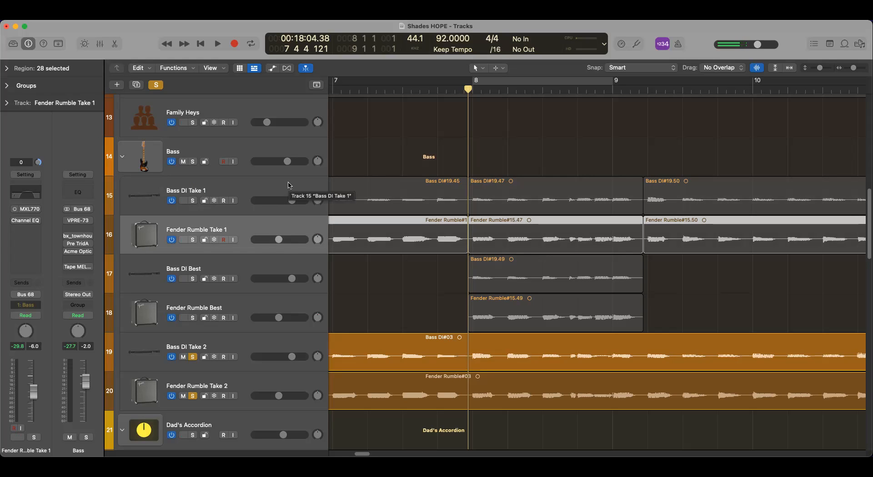
left_click(288, 186)
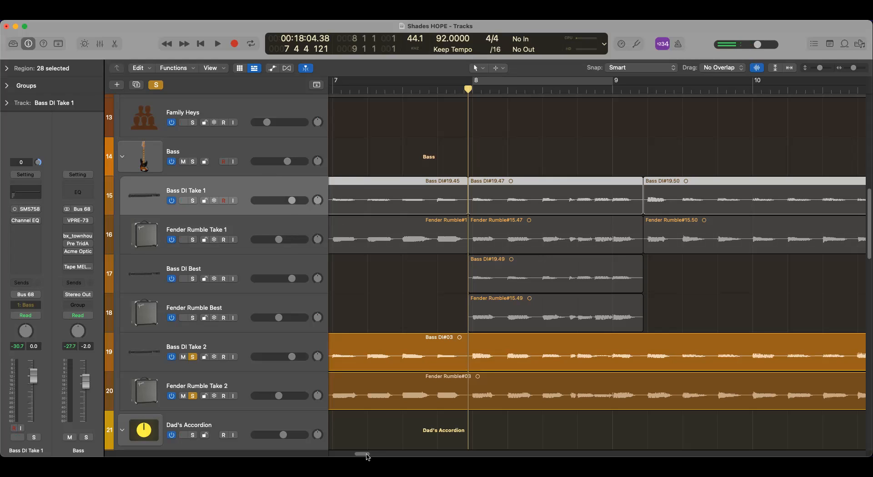
Place the playhead on the first bass note at 4 4 1 and enlarge the Take 1 tracks around it
mouse_move(365, 454)
left_mouse_down()
mouse_move(341, 454)
mouse_move(349, 455)
left_mouse_up()
left_click(535, 86)
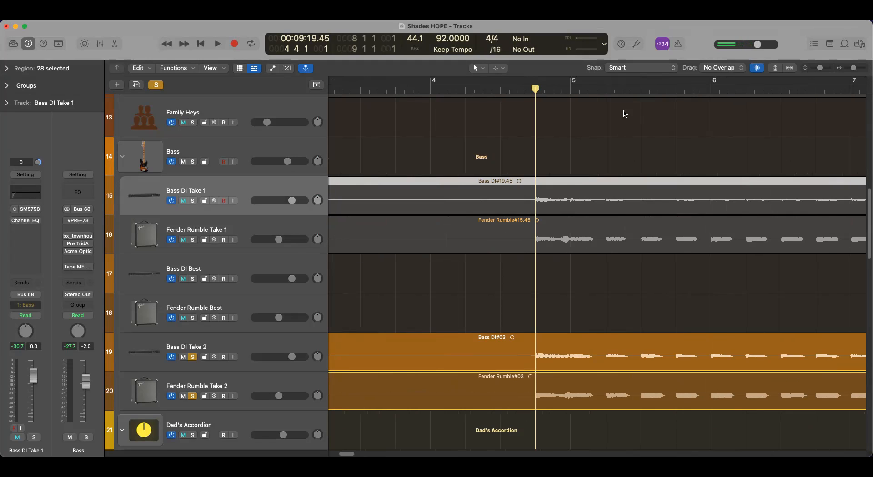
left_click_drag(820, 68, 827, 81)
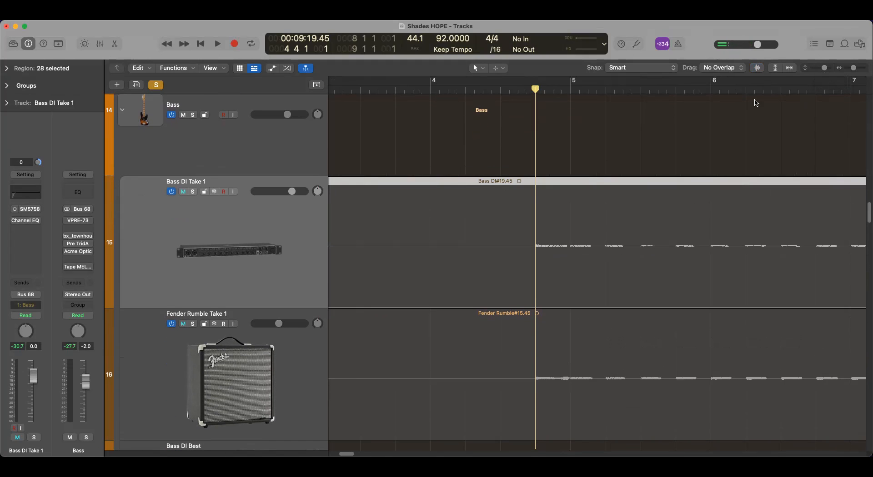
left_click_drag(853, 69, 828, 69)
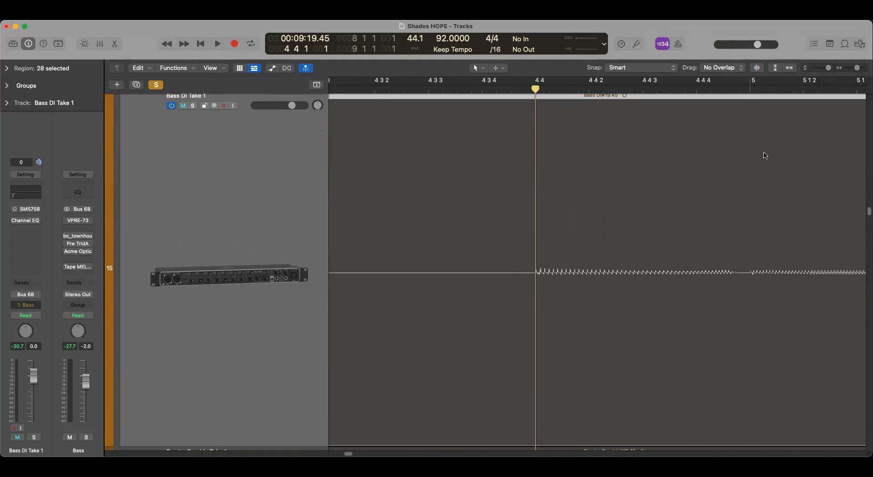
Turn on waveform zoom and fit the Bass DI Take 1 and Fender Rumble Take 1 waveforms into view together
scroll(767, 162, "down", 6)
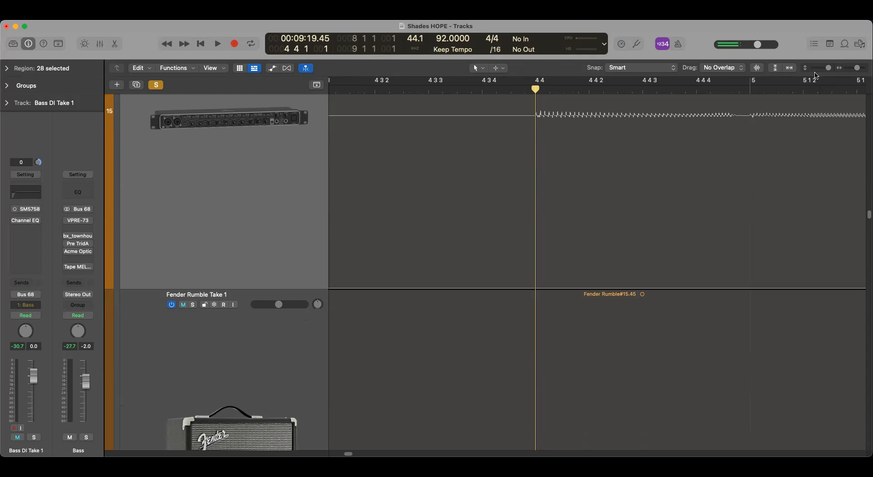
left_click_drag(828, 69, 827, 71)
left_click(757, 68)
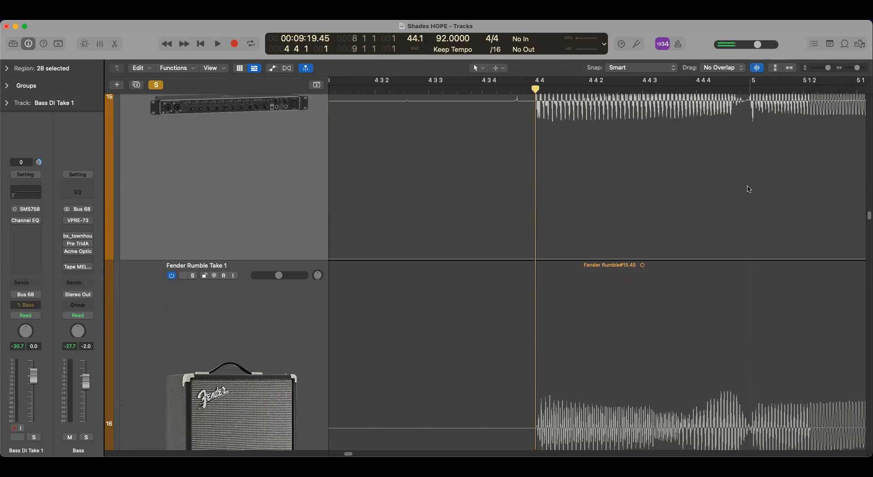
left_click_drag(829, 70, 827, 70)
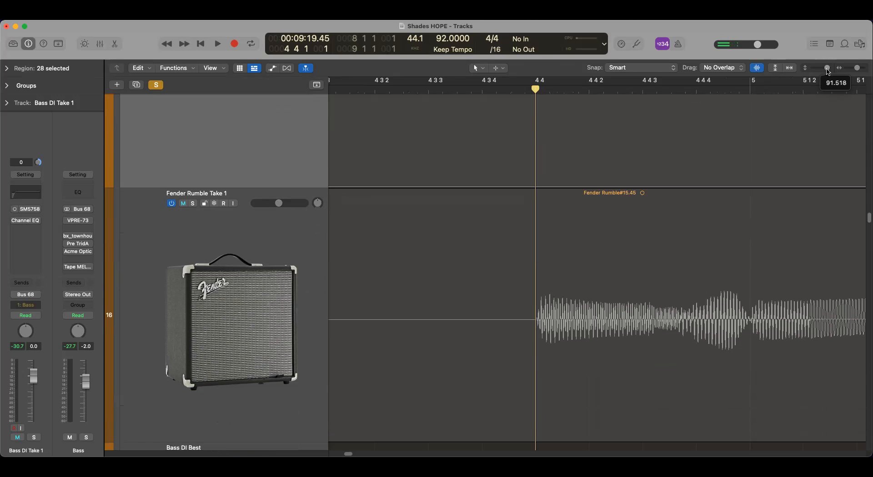
scroll(799, 168, "up", 5)
scroll(796, 179, "up", 1)
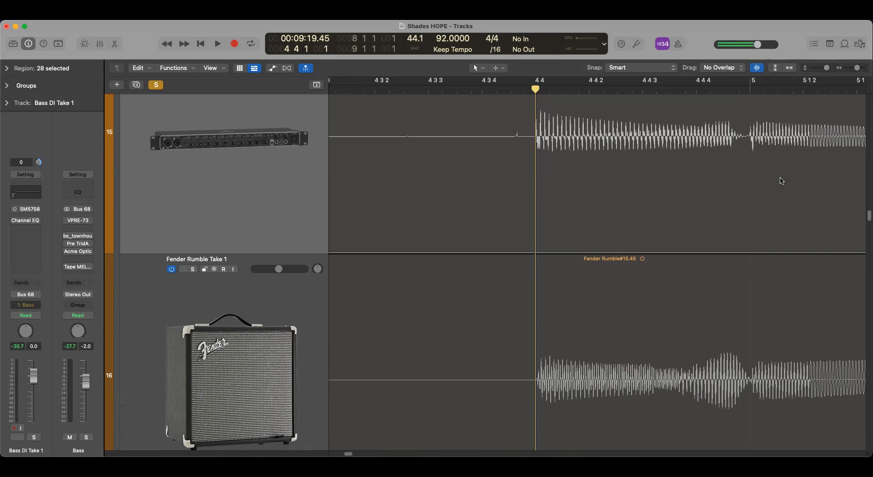
Move the playhead from the first bass note to past 4 4 3 to compare the two Take 1 waveforms
key("ctrl+m")
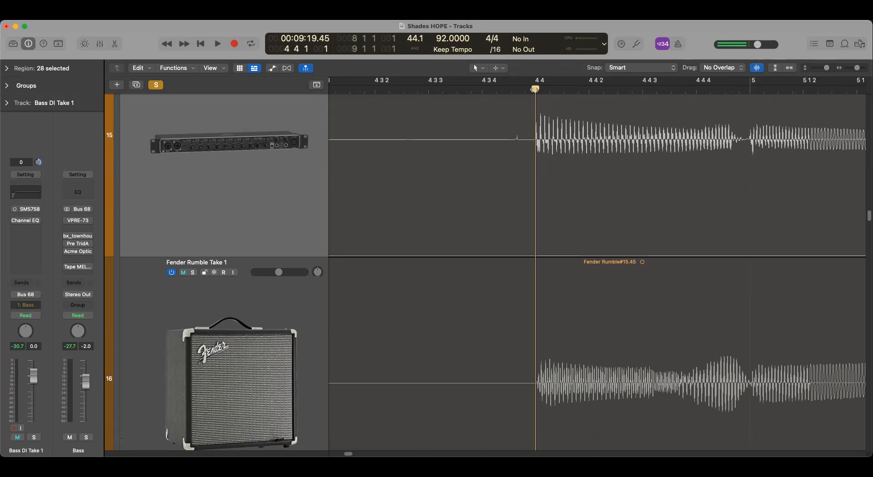
left_click_drag(536, 90, 670, 236)
key("ctrl+m")
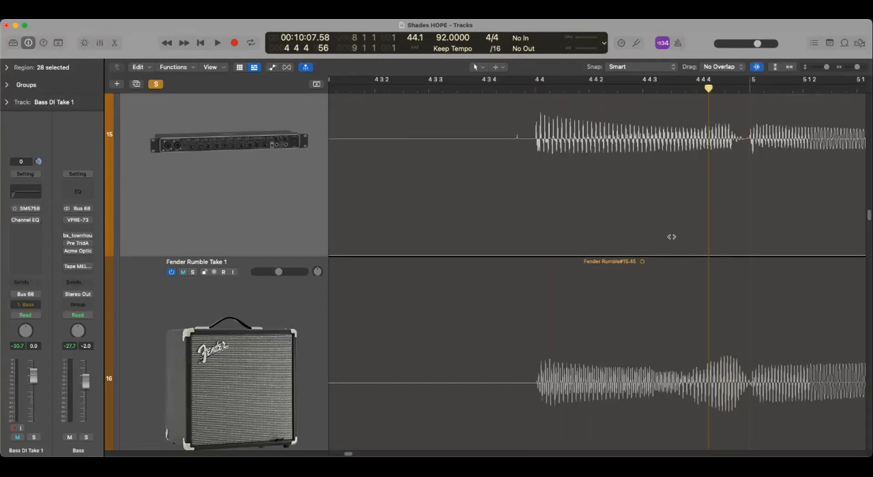
Examine the alignment of the Bass DI Take 2 and Fender Rumble Take 2 waveforms by moving the playhead from 4 4 1 to bar 5
scroll(572, 184, "down", 5)
scroll(572, 185, "down", 10)
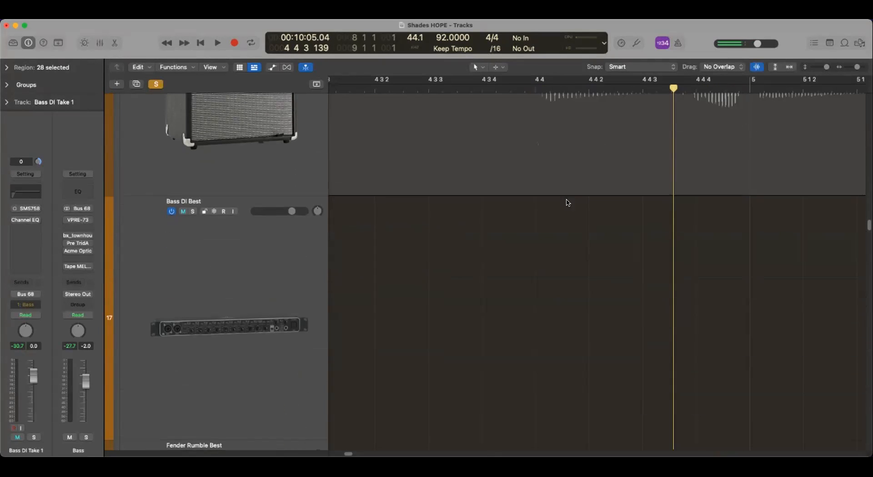
scroll(572, 185, "down", 3)
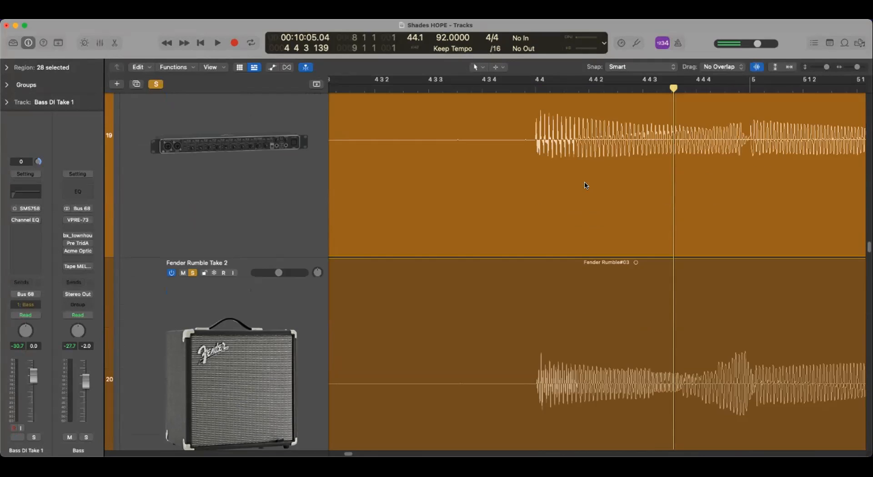
left_click(610, 133)
left_click_drag(610, 132, 536, 175)
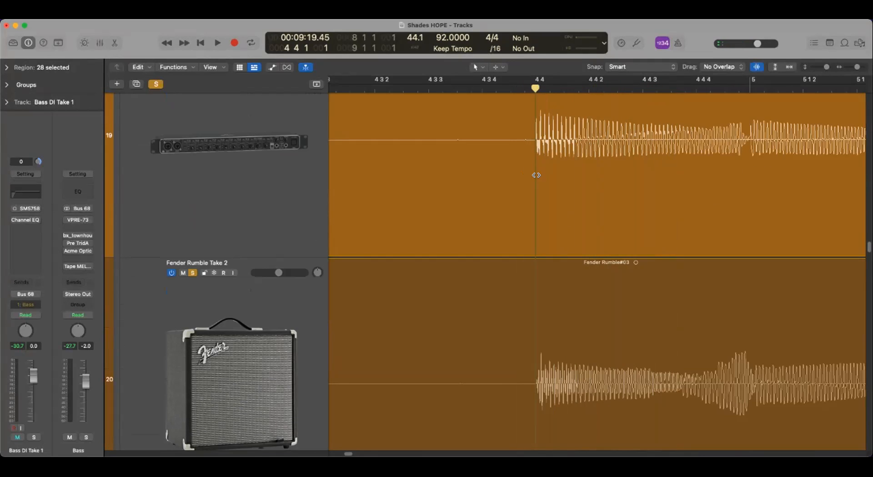
left_click_drag(536, 177, 746, 211)
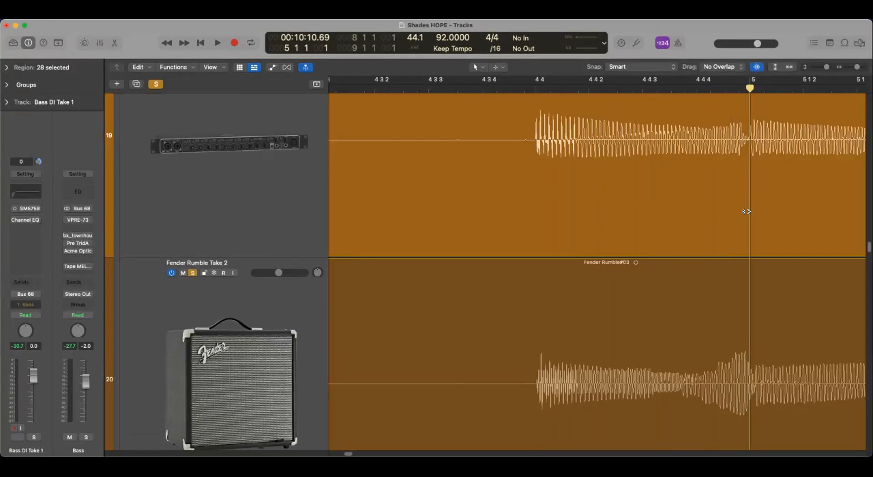
Return the playhead to the first bass note at 4 4 1
left_click(535, 88)
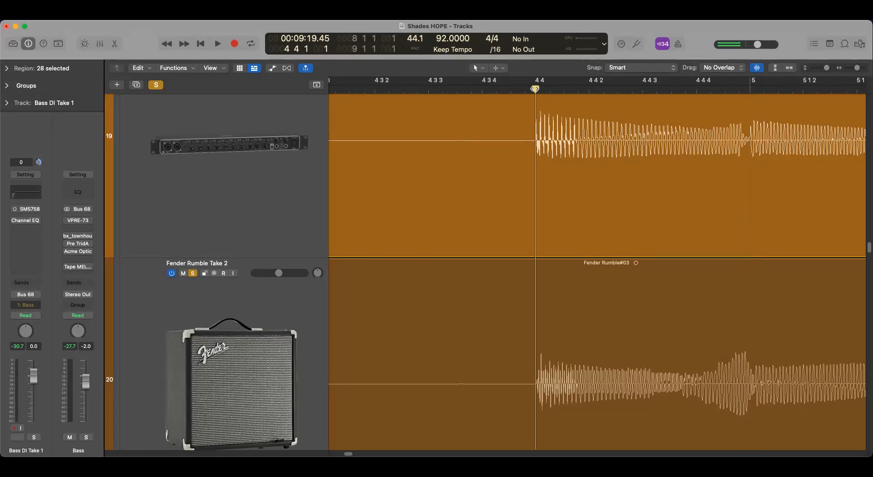
left_click_drag(535, 89, 535, 113)
key("space")
key("ctrl+m")
Reduce the track height and solo Bass DI Take 1 and Fender Rumble Take 1
left_click(29, 308)
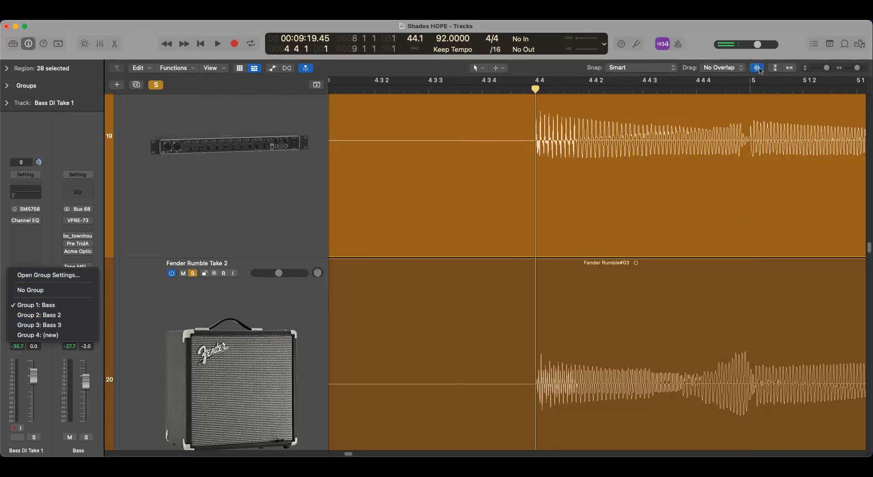
left_click(829, 71)
left_click_drag(827, 68, 821, 71)
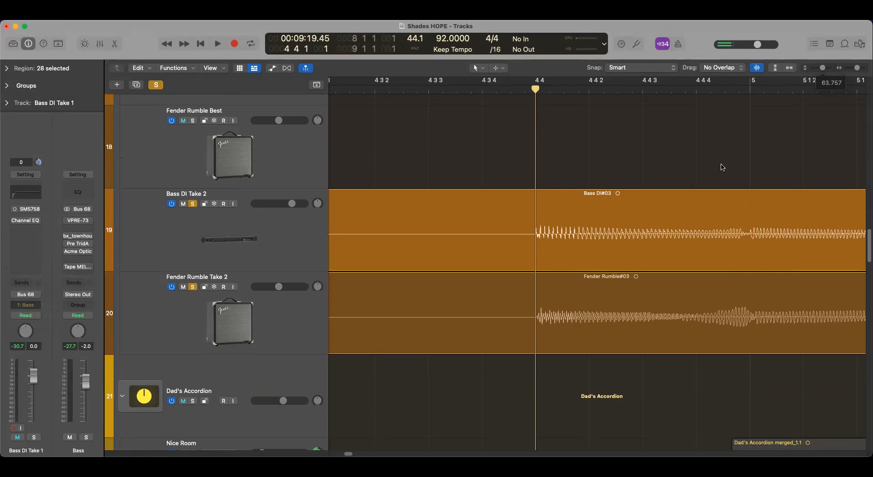
scroll(643, 230, "up", 6)
scroll(644, 230, "up", 2)
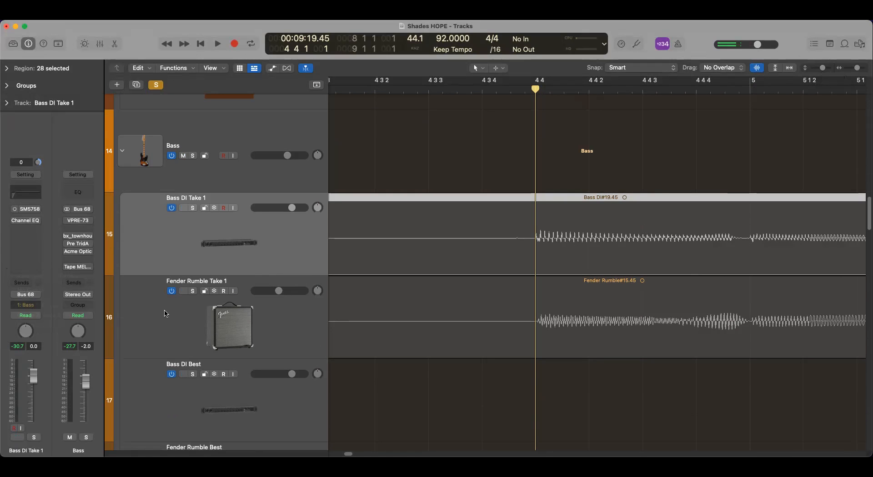
left_click(192, 207)
left_click(193, 291)
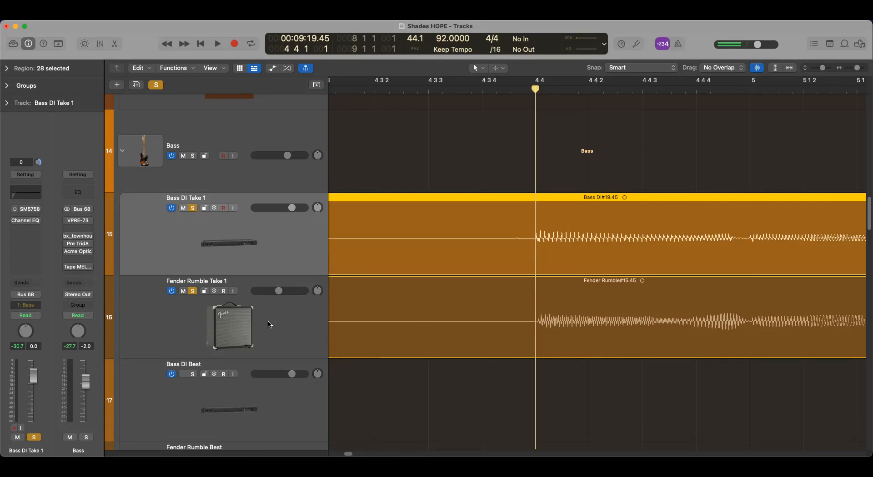
Review the settings of Group 1: Bass, including Editing (Selection) and Quantize-Locked (Audio), and close the group settings
left_click(28, 305)
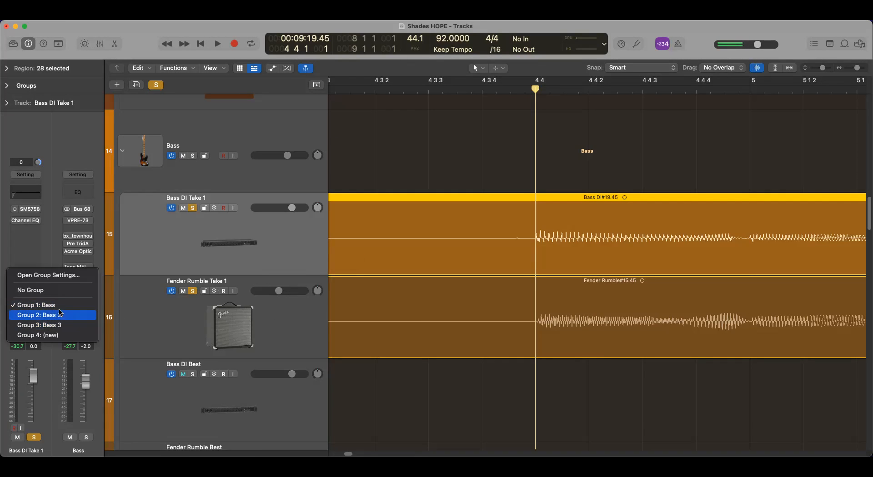
left_click(40, 275)
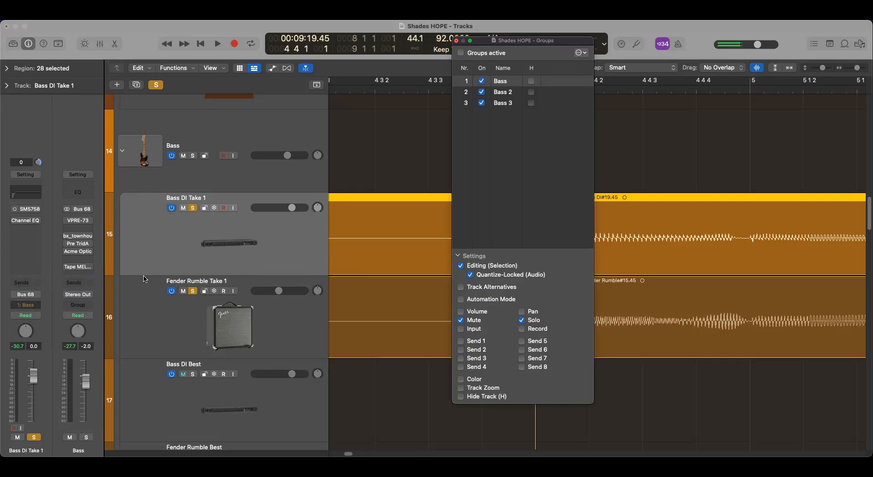
left_click(470, 275)
left_click(456, 41)
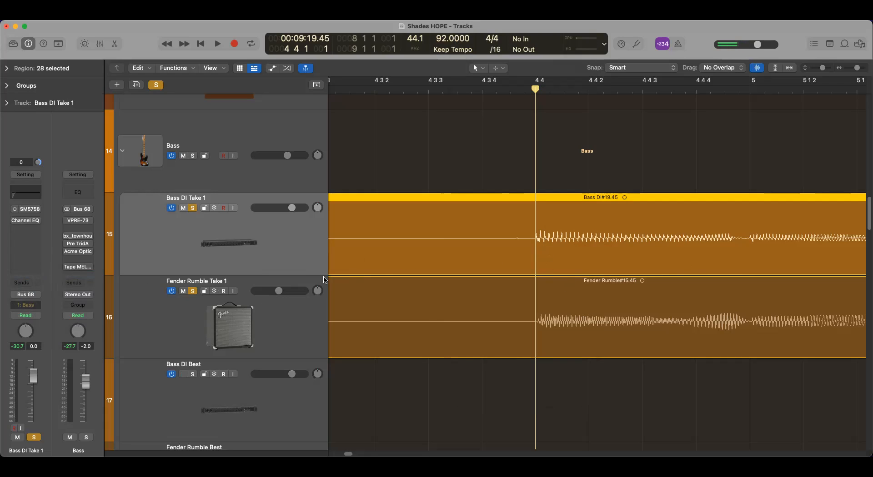
Insert a stereo Correlation Meter on the Bass channel strip and place the playhead just before the first bass note
left_click(80, 261)
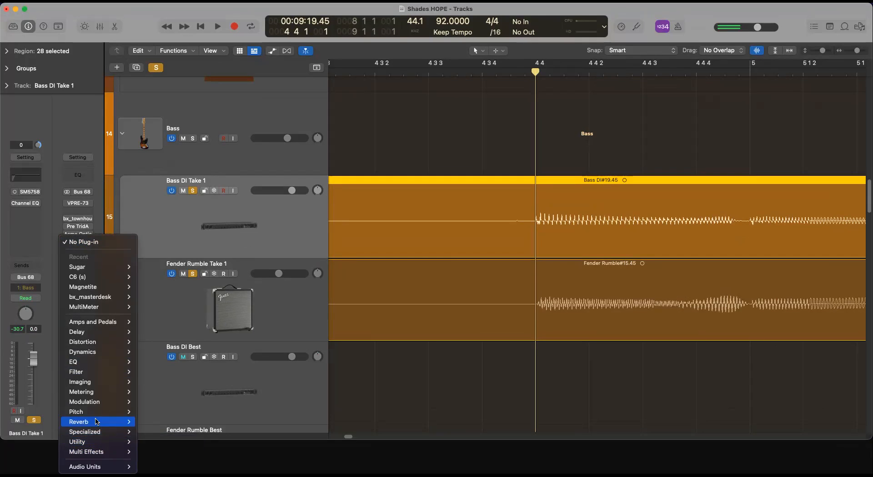
mouse_move(98, 398)
mouse_move(161, 399)
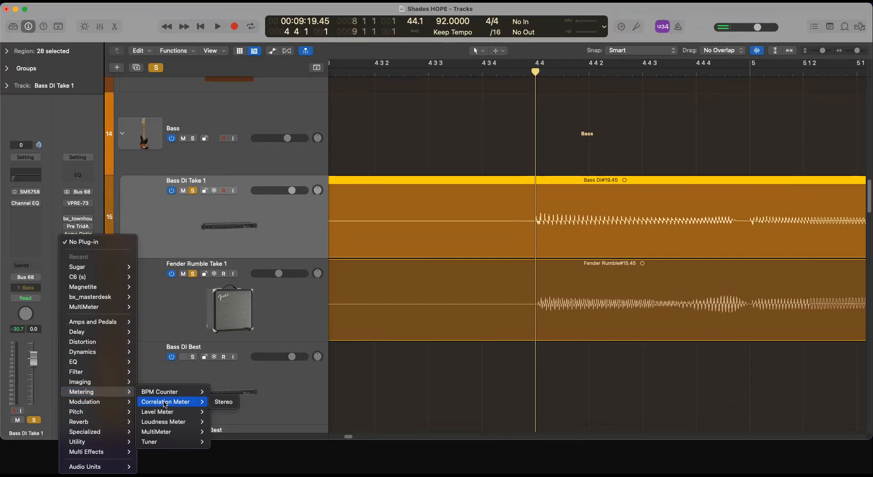
left_click(222, 399)
left_click_drag(431, 127, 406, 183)
left_click(526, 90)
left_click_drag(401, 182, 362, 145)
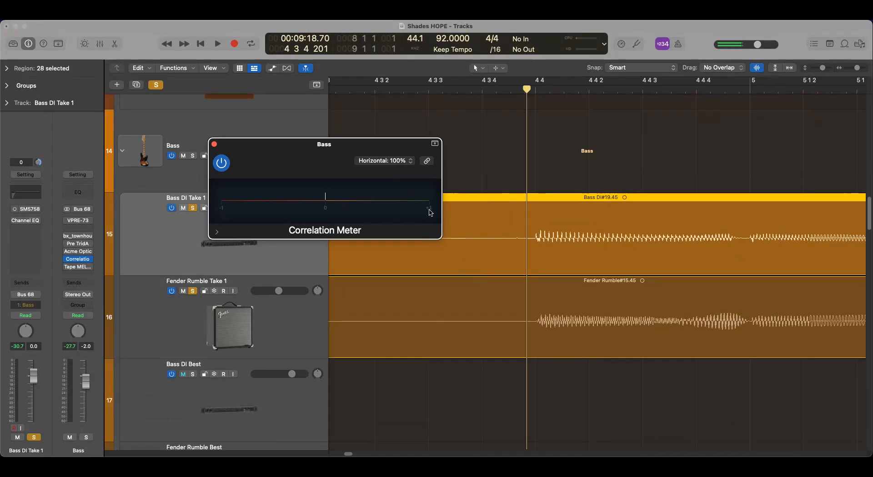
Play the soloed Take 1 bass tracks to just past bar 9 while checking the Correlation Meter, and close the meter
key("space")
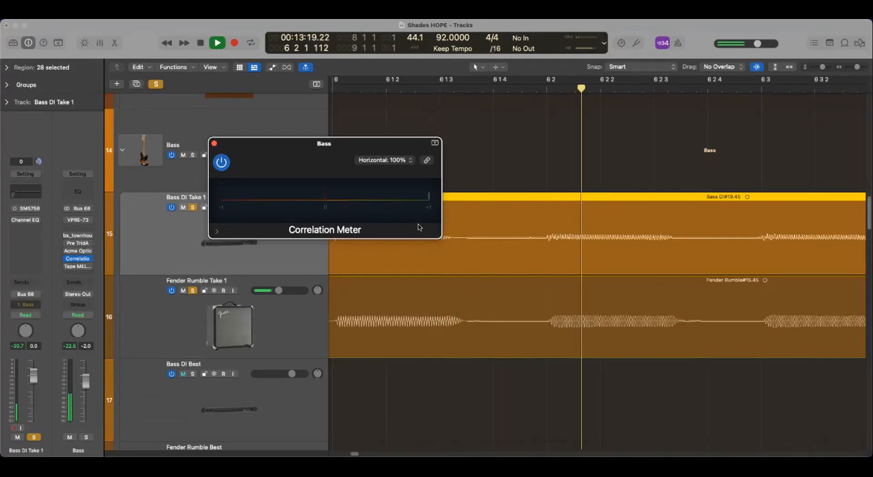
left_click_drag(344, 145, 398, 196)
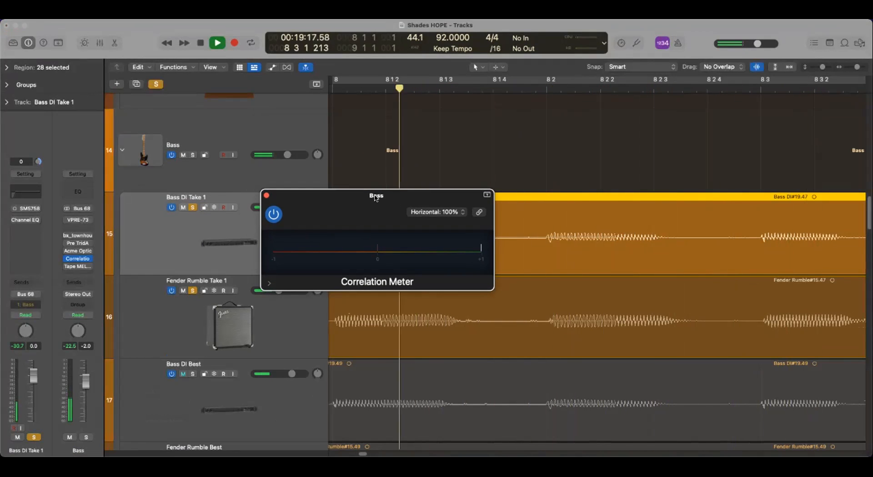
key("space")
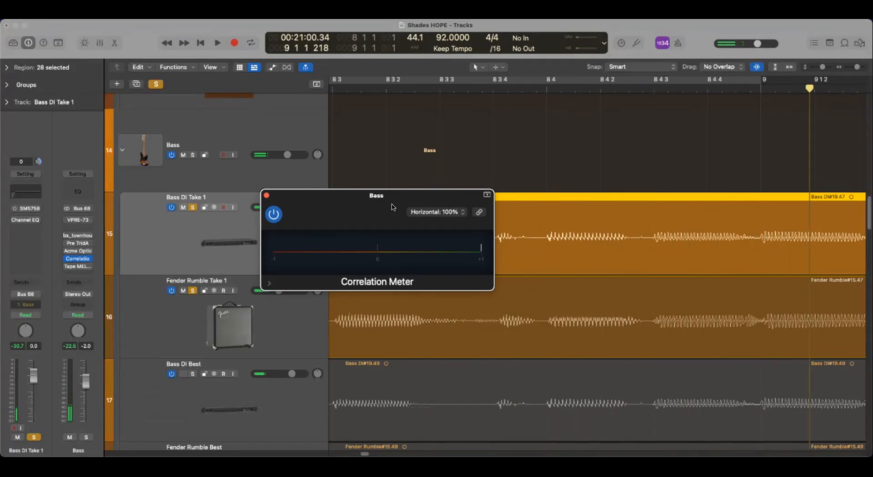
left_click(266, 195)
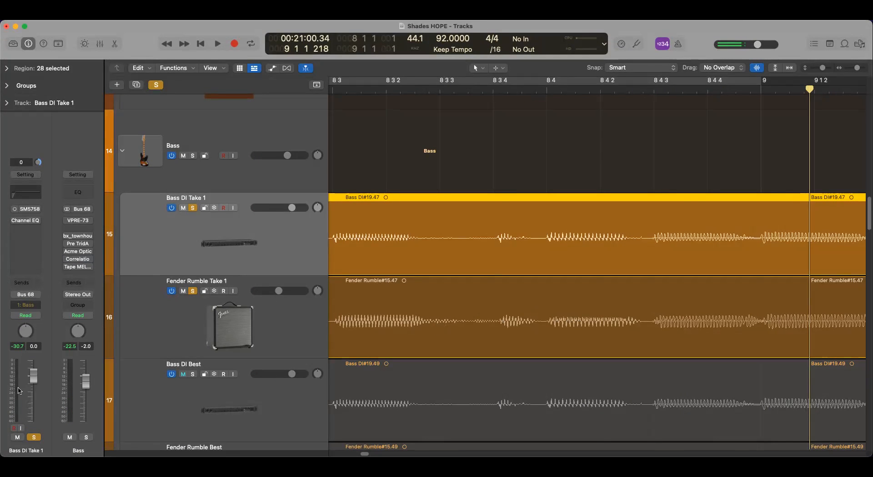
Reopen the settings of Group 1: Bass to examine its Mute, Solo and editing options, and close them
left_click(27, 305)
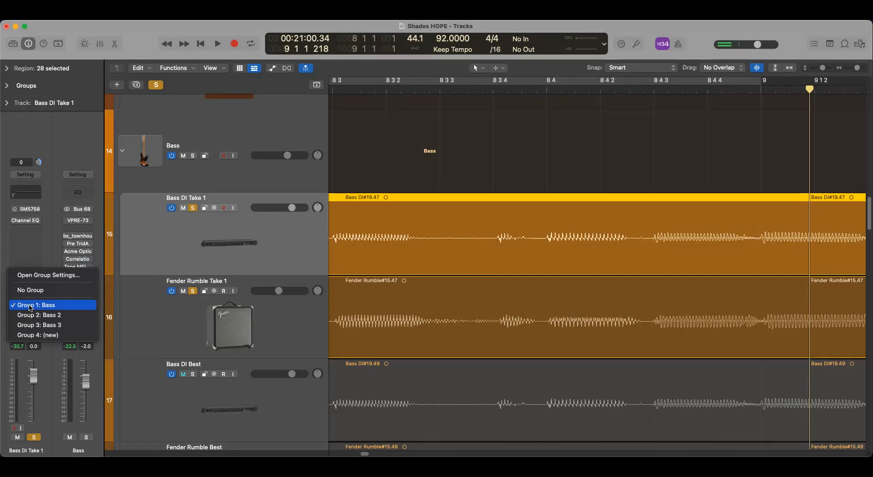
left_click(50, 275)
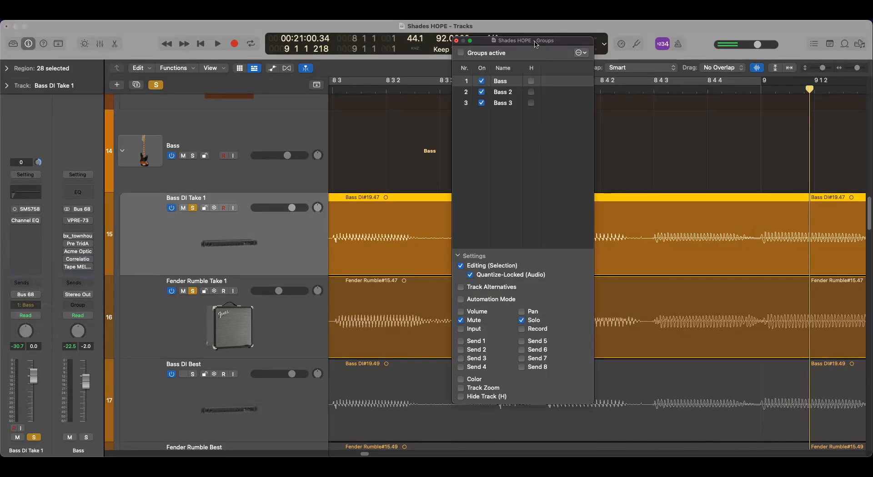
left_click(456, 41)
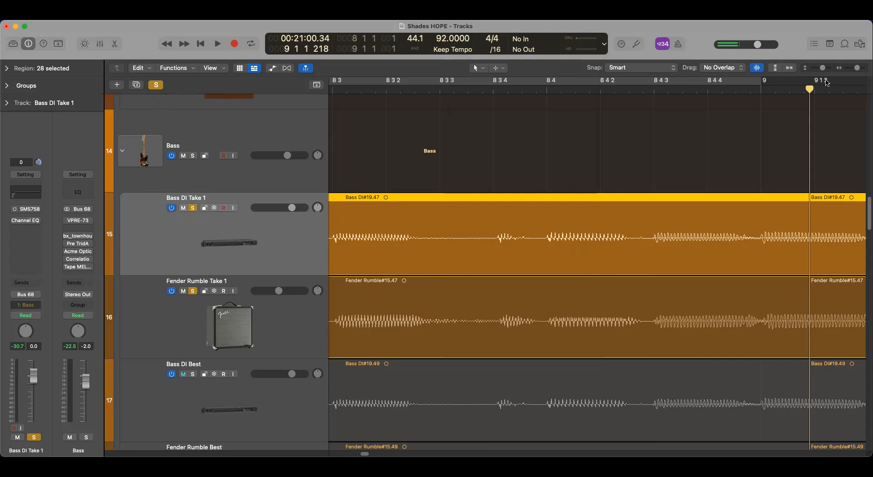
Place the playhead at the region boundary just before bar 8 and unsolo Bass DI Take 1 and Fender Rumble Take 1
left_click_drag(820, 68, 852, 74)
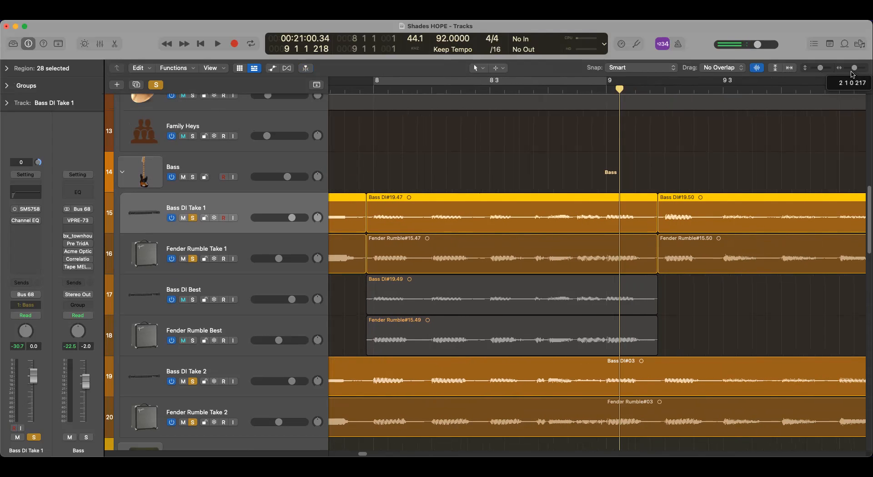
left_click_drag(374, 90, 366, 92)
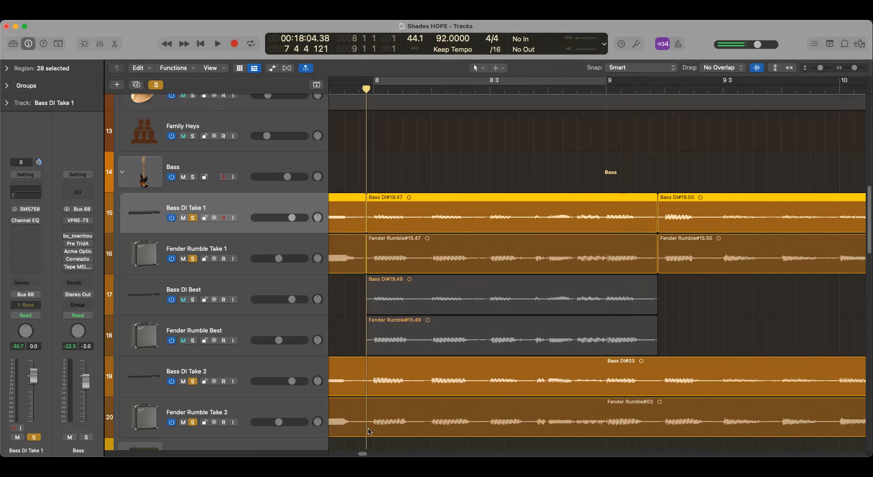
left_click_drag(362, 454, 297, 455)
left_click(192, 217)
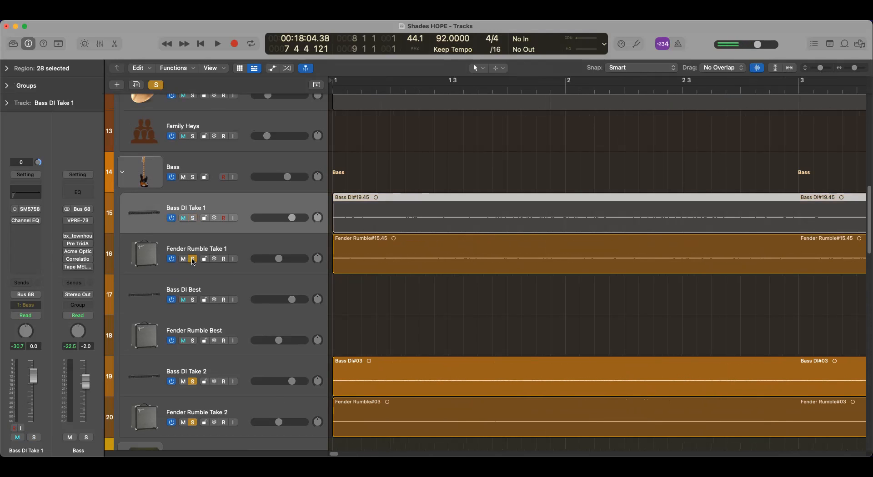
left_click(193, 260)
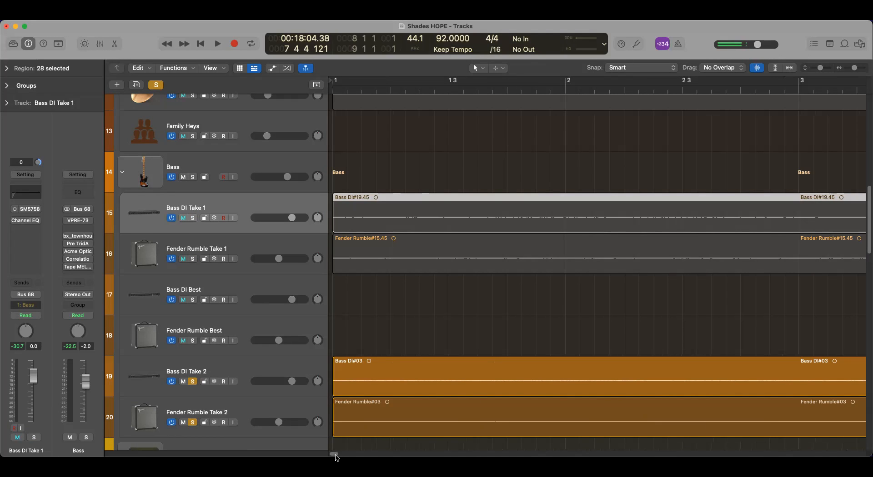
left_click_drag(335, 455, 363, 457)
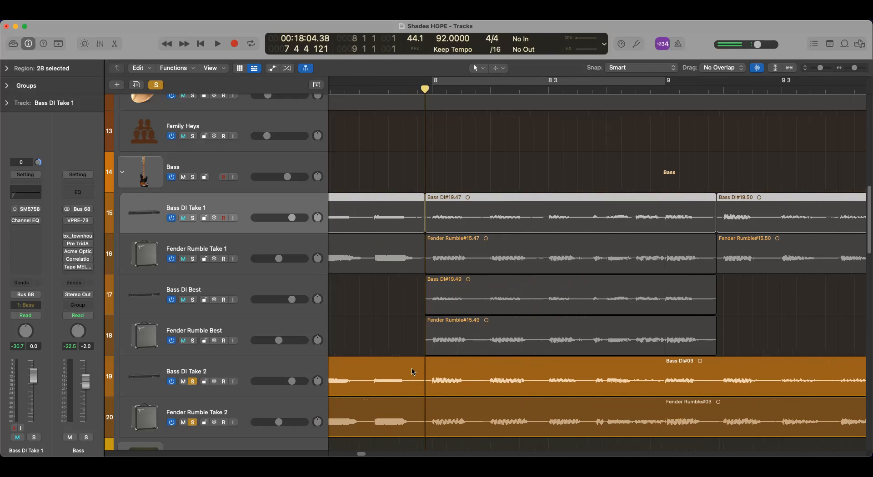
Compare the regions starting just before bar 8 on the Best tracks with the matching Take 1 regions, selecting them in turn
left_click(486, 291)
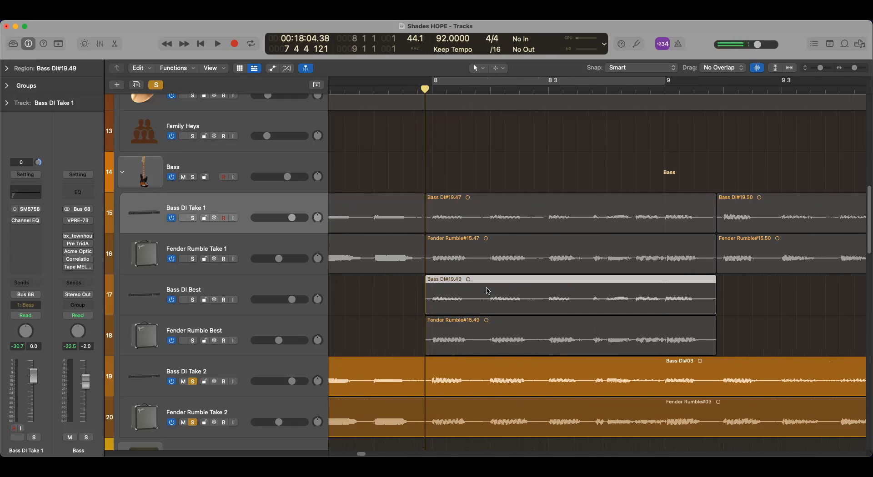
left_click(486, 328)
left_click(490, 287)
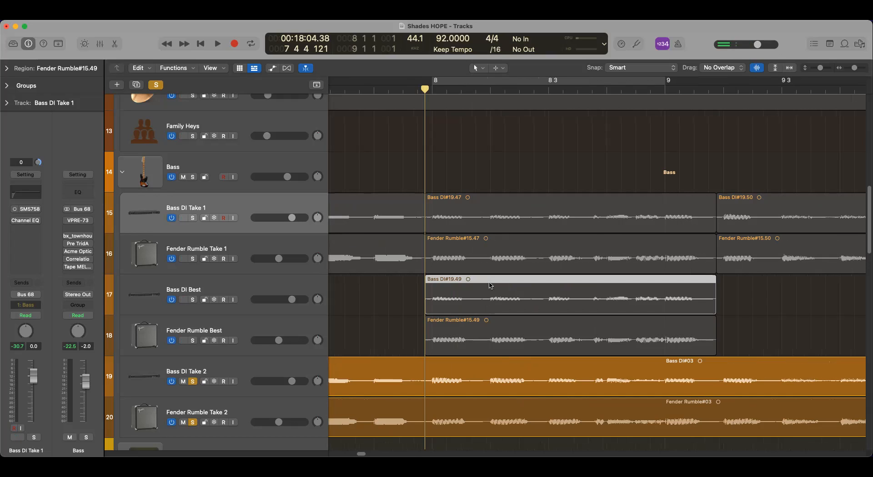
left_click(487, 333)
left_click(496, 251)
left_click(499, 203)
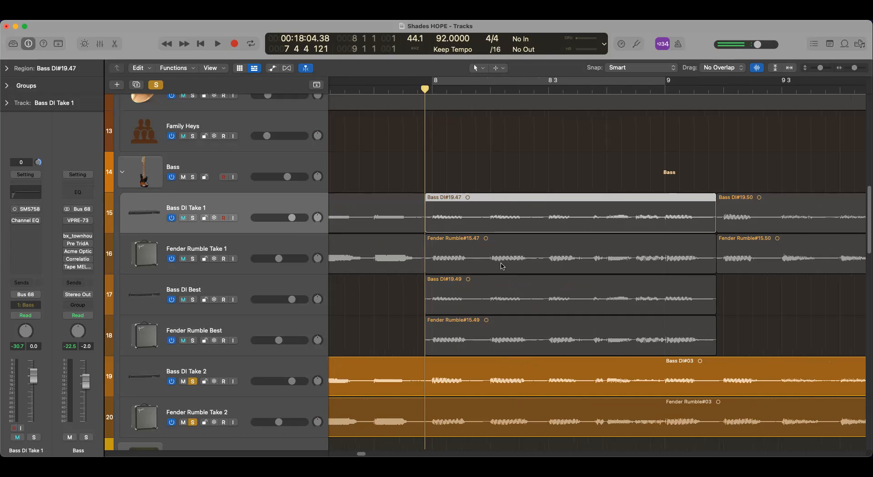
left_click(504, 291)
left_click(501, 326)
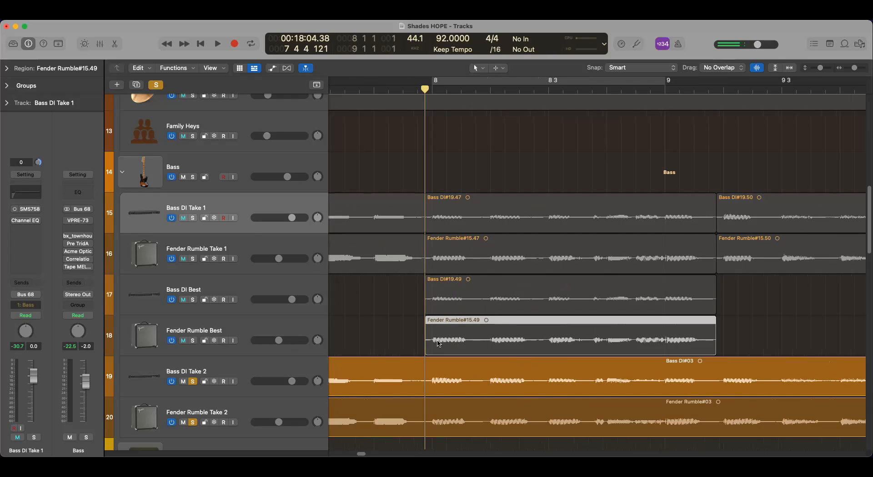
Split the Bass DI Take 2 and Fender Rumble Take 2 regions together at 7 4 4 121, where the Best regions start
mouse_move(424, 110)
left_mouse_down()
mouse_move(410, 111)
mouse_move(421, 117)
left_mouse_up()
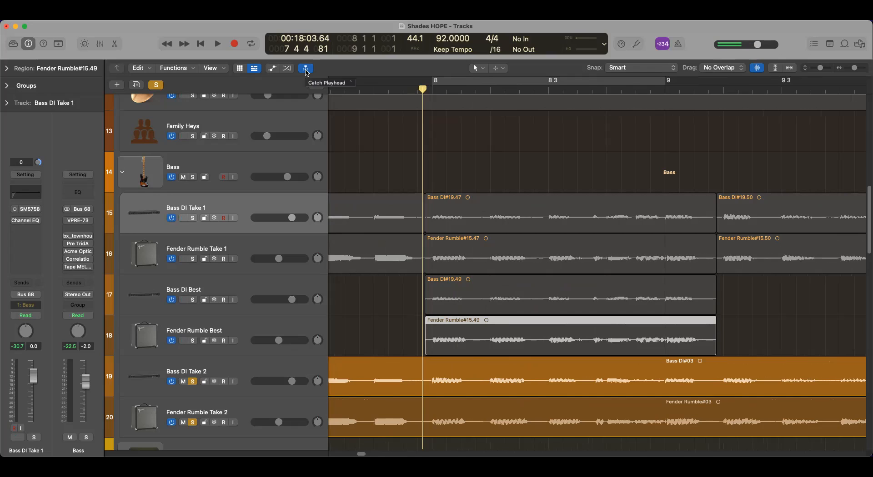
left_click_drag(422, 115, 423, 121)
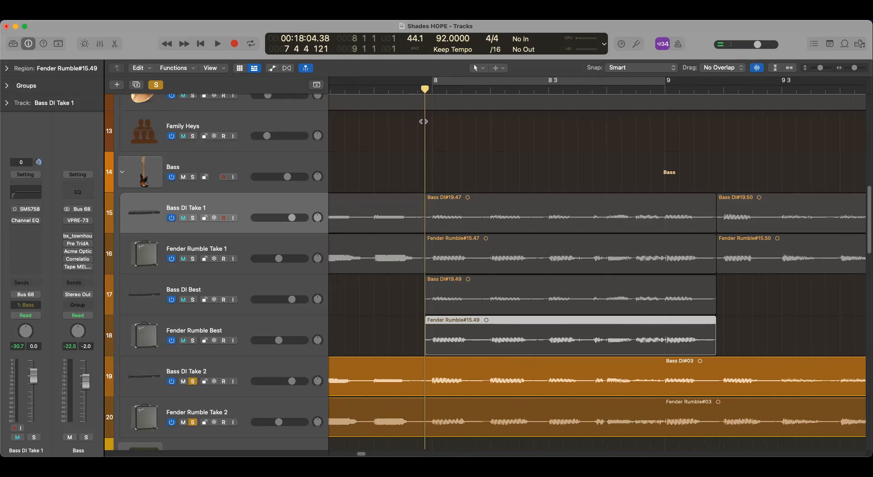
left_click(440, 366)
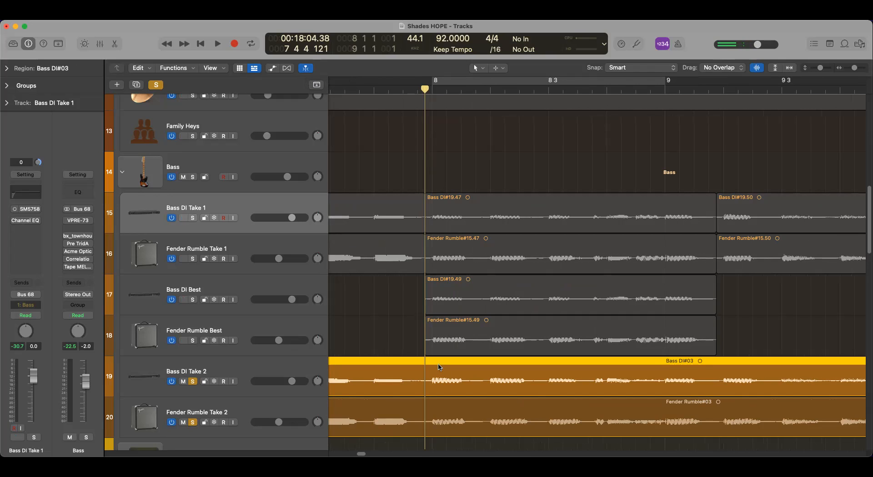
left_click(464, 405, "shift")
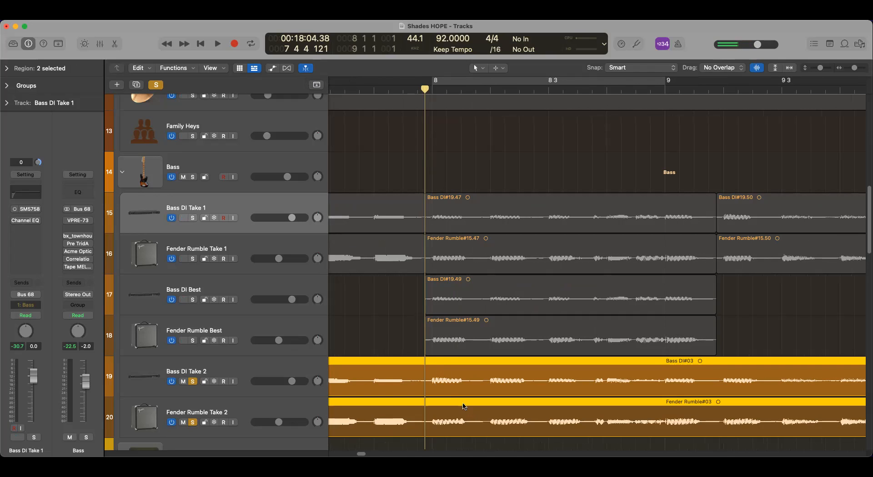
right_click(443, 359)
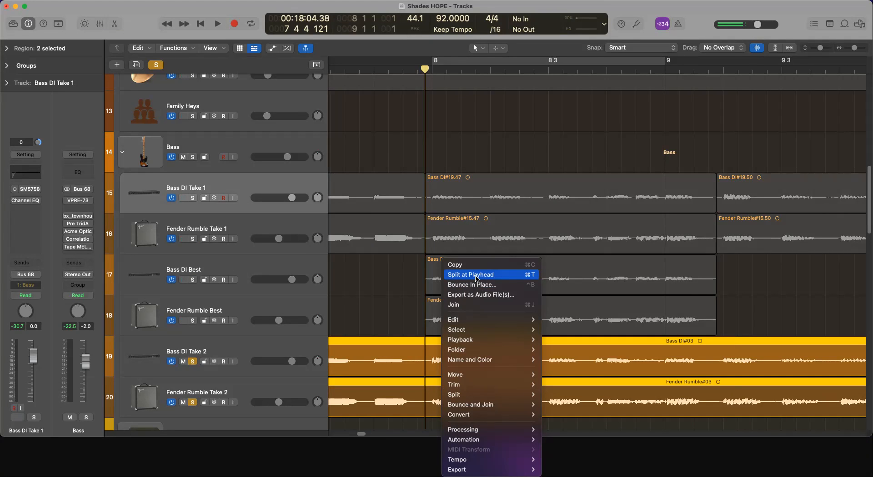
left_click(476, 275)
Select the Bass DI Take 2 and Fender Rumble Take 2 regions before the split and copy them together
left_click_drag(362, 455, 316, 456)
left_click(350, 366)
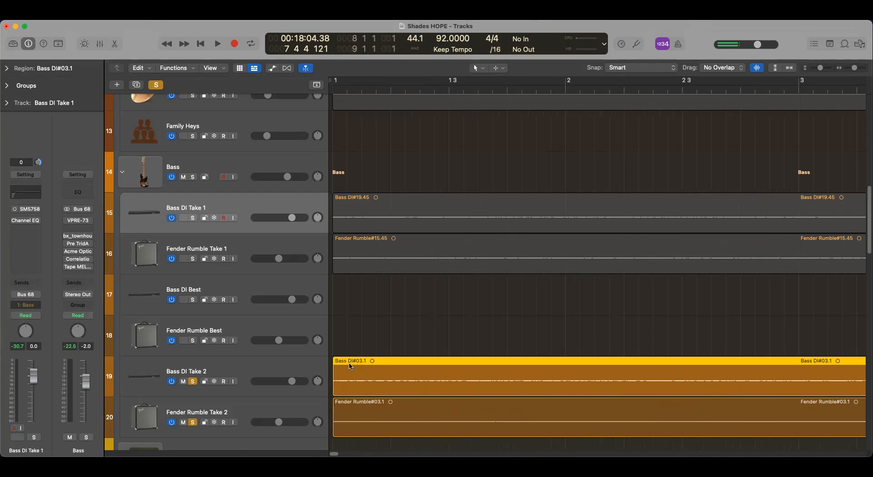
left_click(353, 408, "shift")
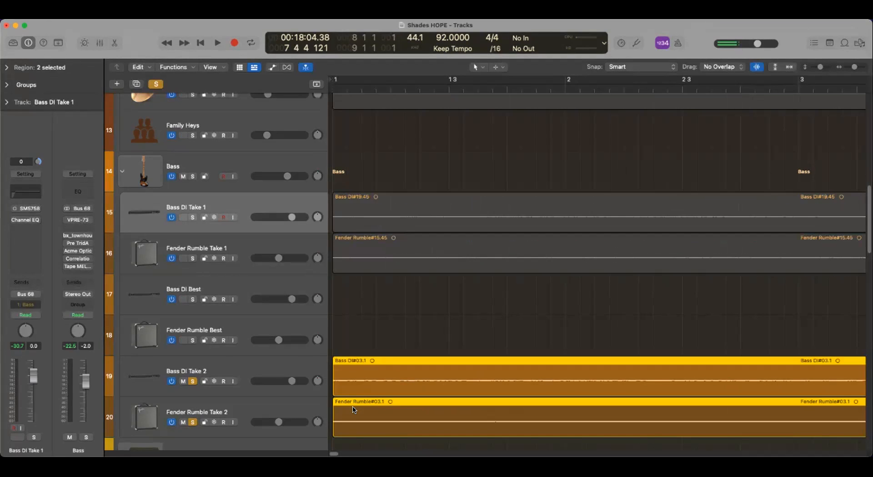
left_click_drag(327, 453, 353, 453)
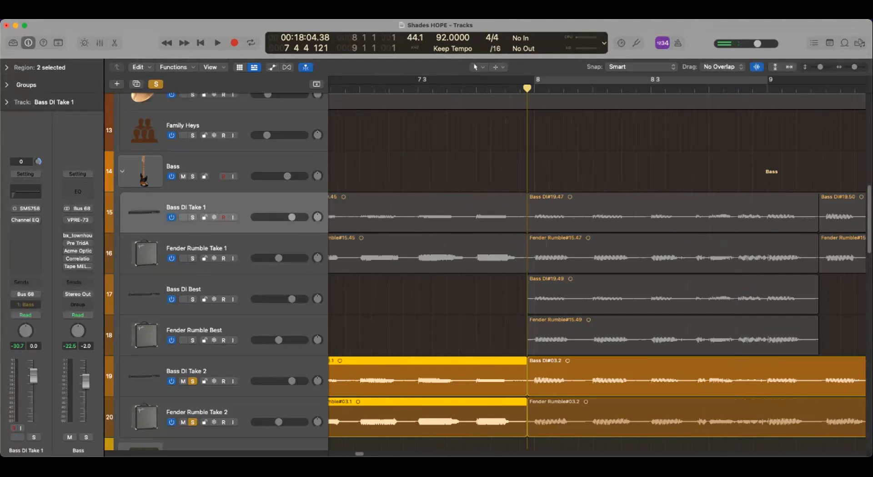
scroll(346, 417, "left", 20)
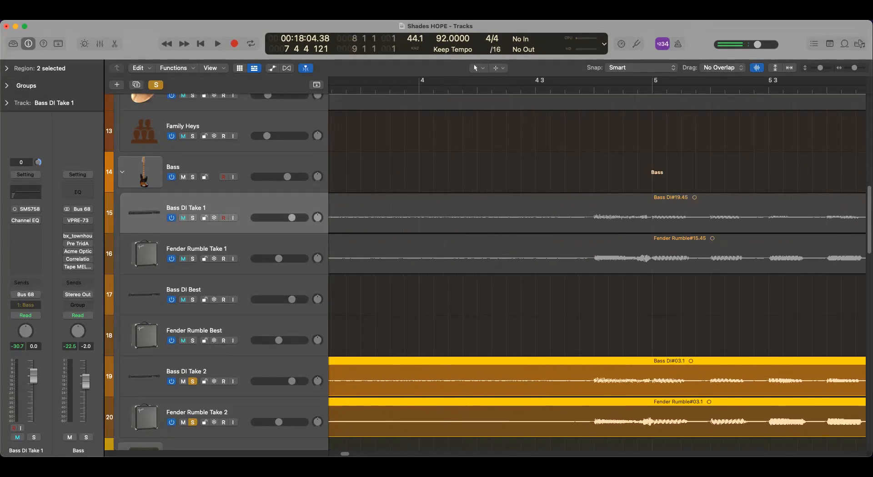
right_click(347, 361)
left_click(363, 276)
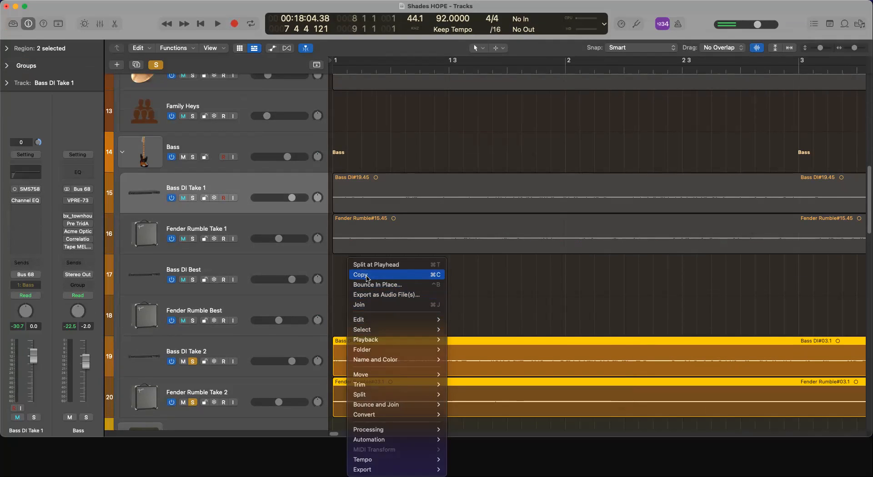
Try to paste both copied regions at bar 1 with Bass DI Best as the target track, and undo the paste
left_click(301, 284)
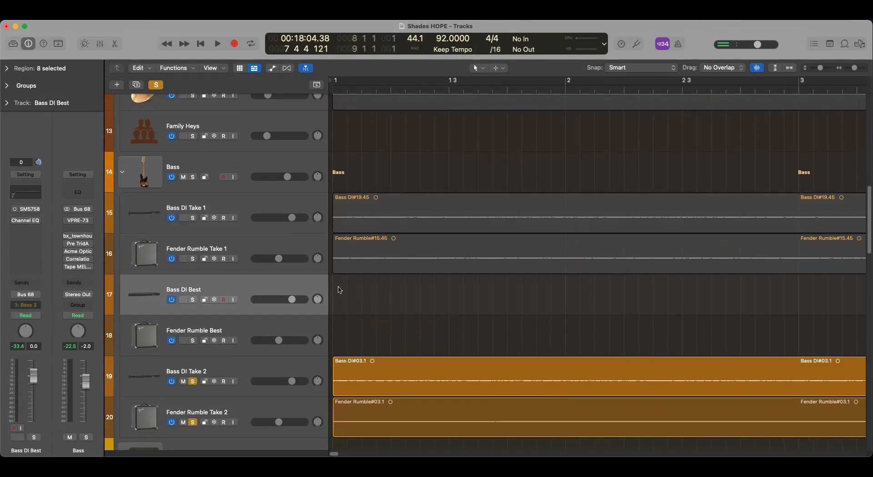
left_click(333, 90)
left_click(344, 287)
right_click(344, 287)
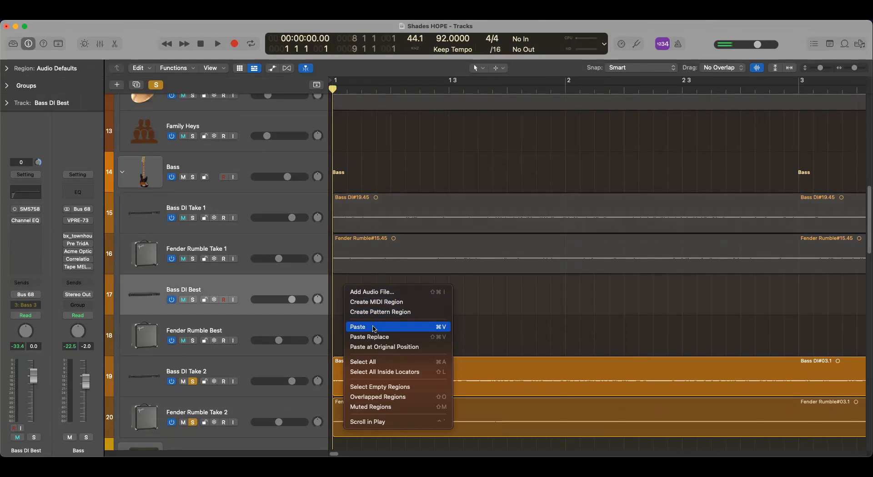
left_click(377, 327)
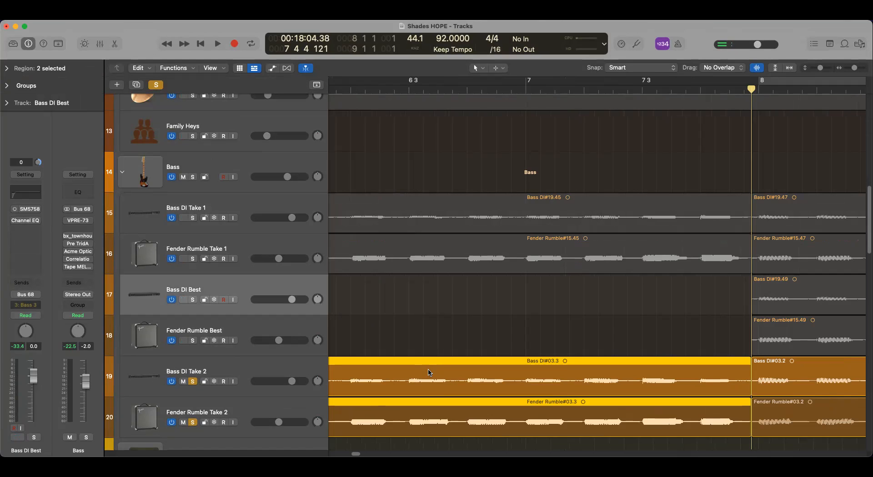
key("super+z")
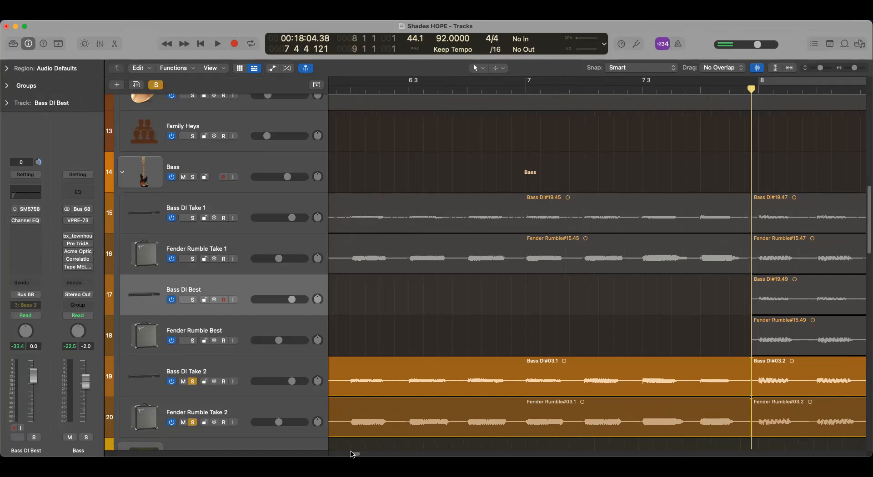
Copy only the Bass DI Take 2 region before the split and paste it at bar 1 on Bass DI Best
left_click_drag(355, 455, 326, 454)
left_click(370, 364)
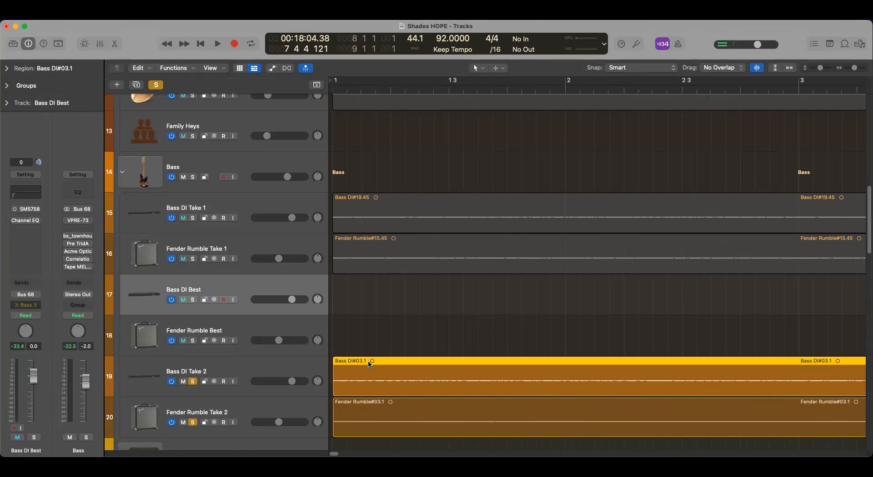
right_click(369, 363)
left_click(388, 267)
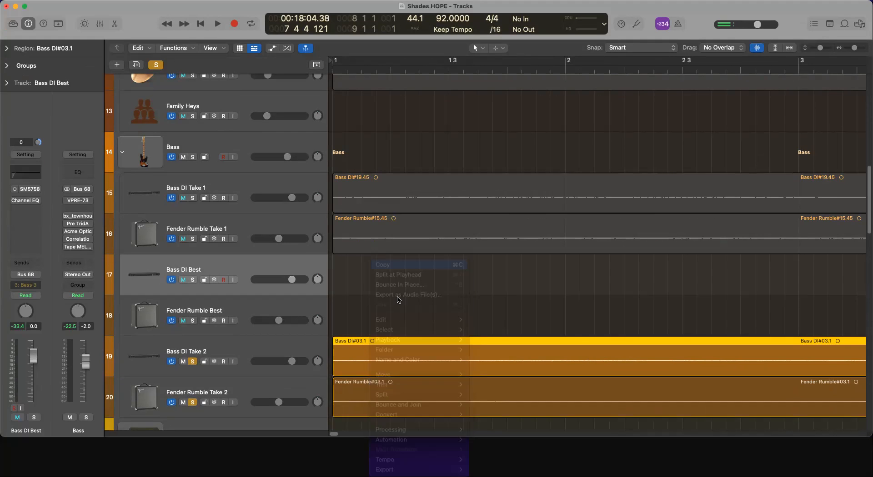
key("Return")
left_click(359, 287)
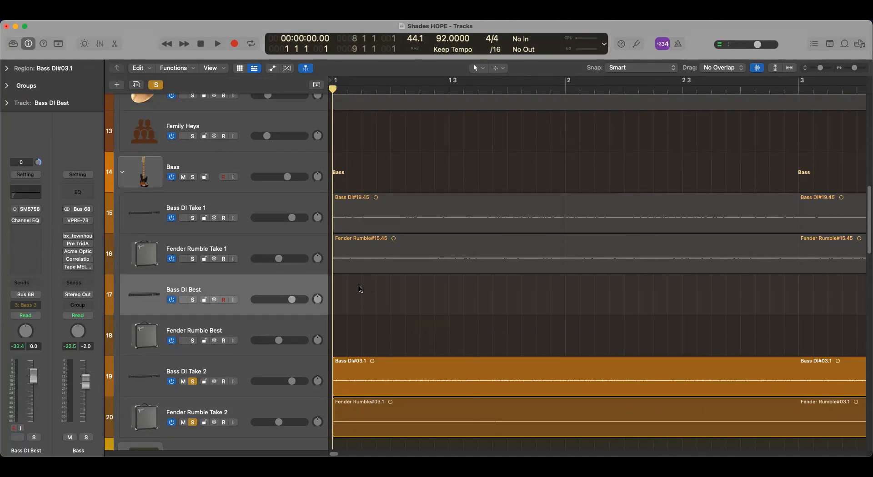
right_click(359, 286)
left_click(390, 327)
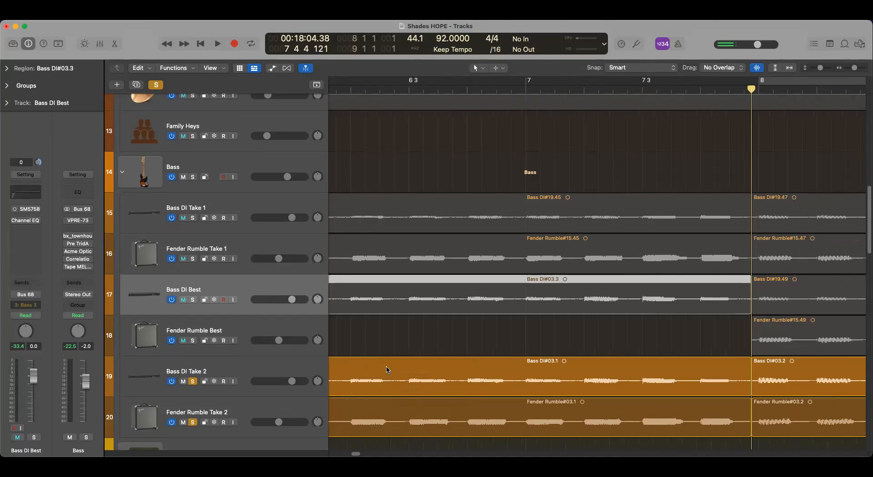
Copy the Fender Rumble Take 2 region before the split and paste it at bar 1 on Fender Rumble Best
left_click(200, 44)
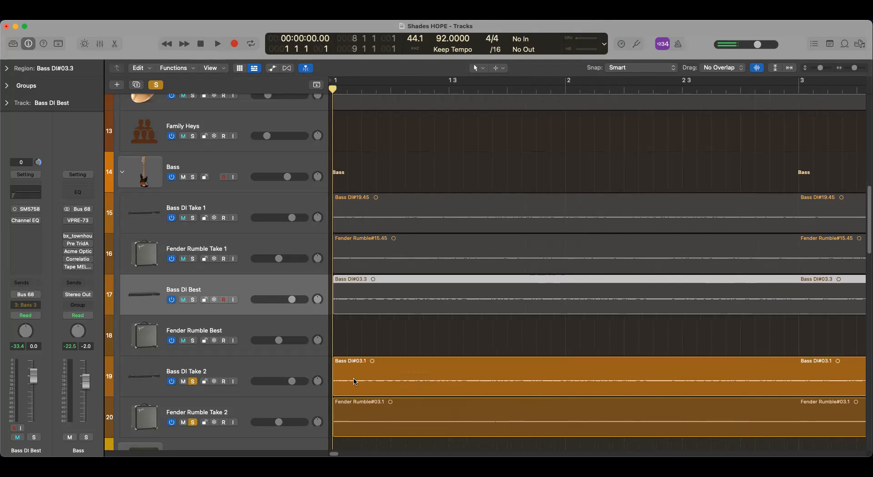
left_click(375, 411)
right_click(376, 412)
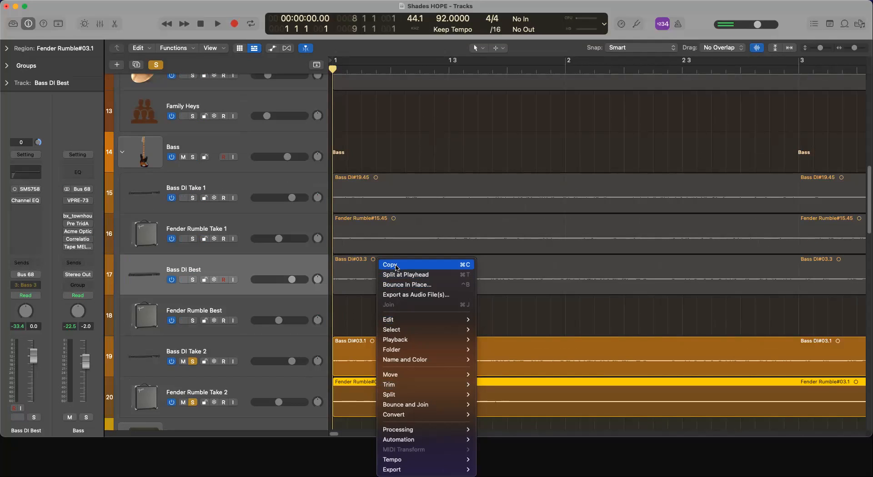
left_click(395, 284)
left_click(351, 309)
right_click(351, 308)
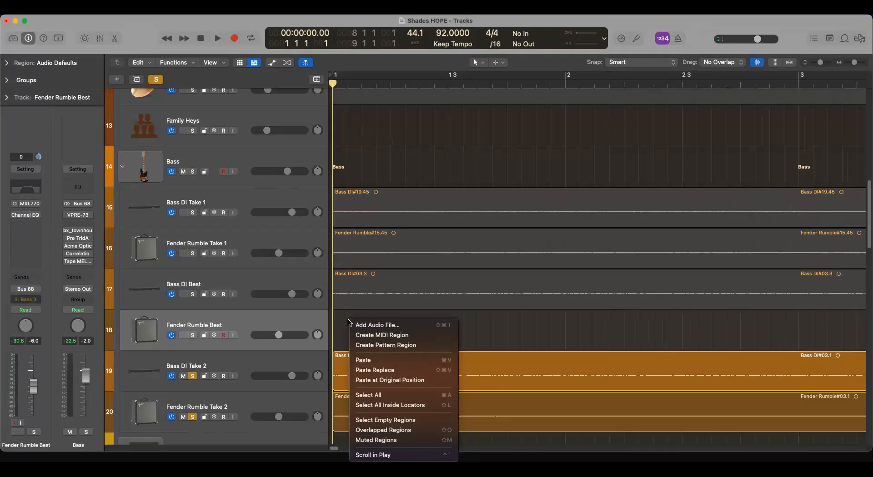
left_click(368, 360)
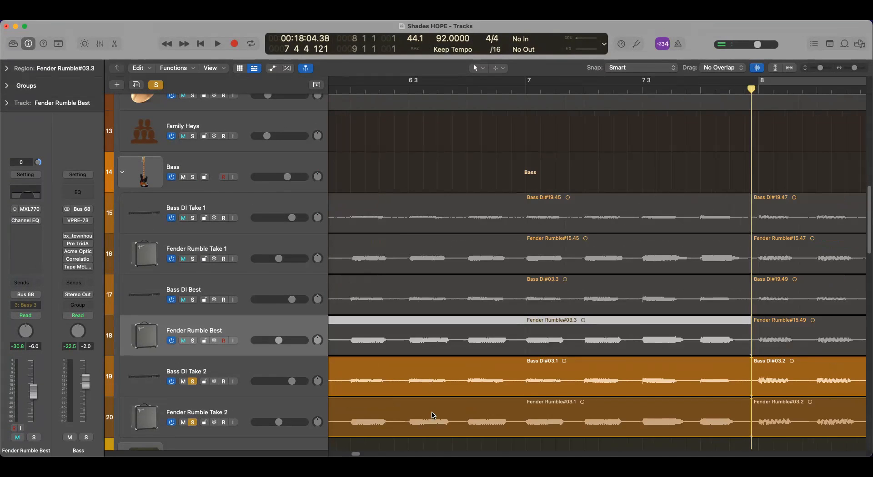
Switch the solo from both Take 2 tracks to Bass DI Best and Fender Rumble Best, and return the playhead to bar 1
left_click(193, 381)
left_click(193, 422)
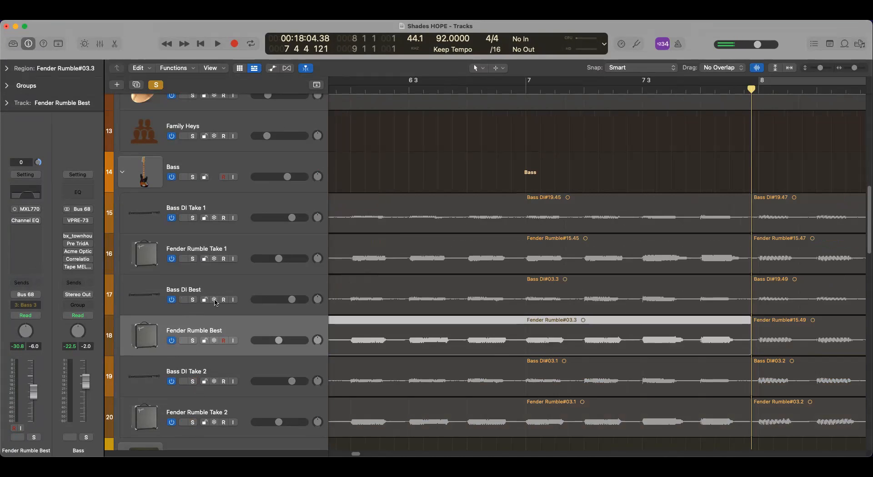
left_click(192, 299)
left_click(193, 341)
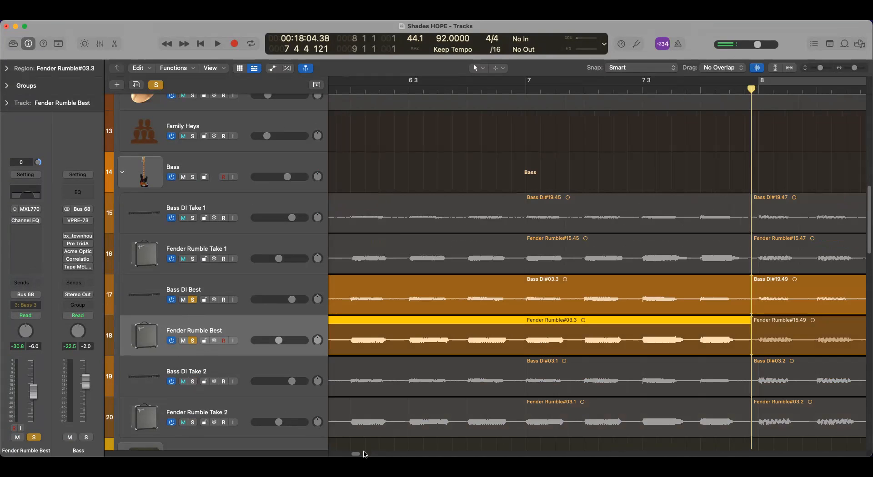
mouse_move(356, 454)
left_mouse_down()
mouse_move(334, 454)
mouse_move(359, 454)
left_mouse_up()
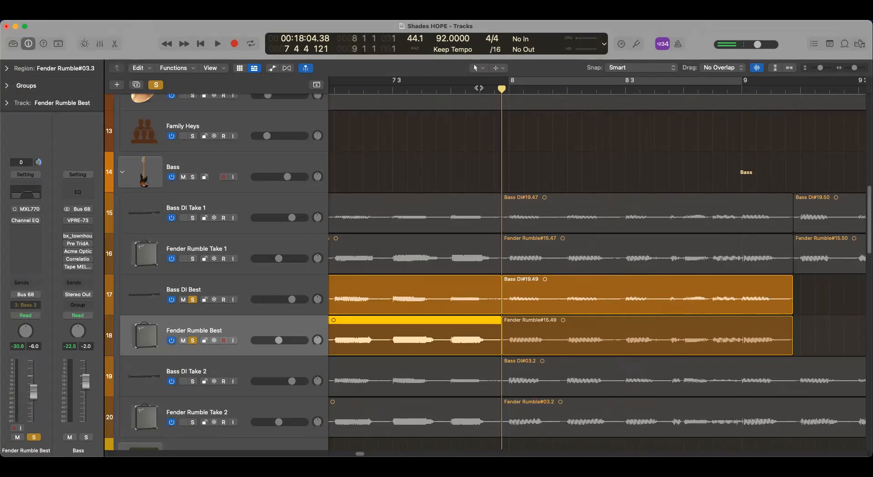
left_click(201, 44)
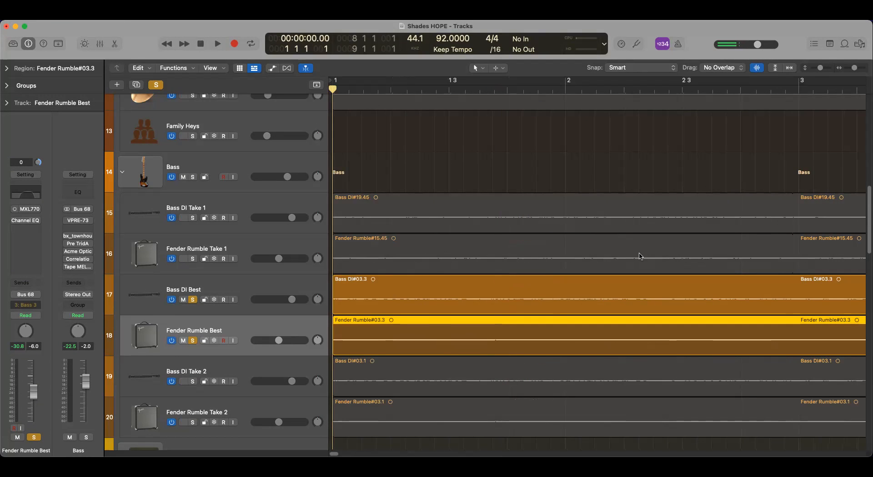
Play the soloed Best tracks from bar 1 past the end of the pasted regions after bar 9
key("space")
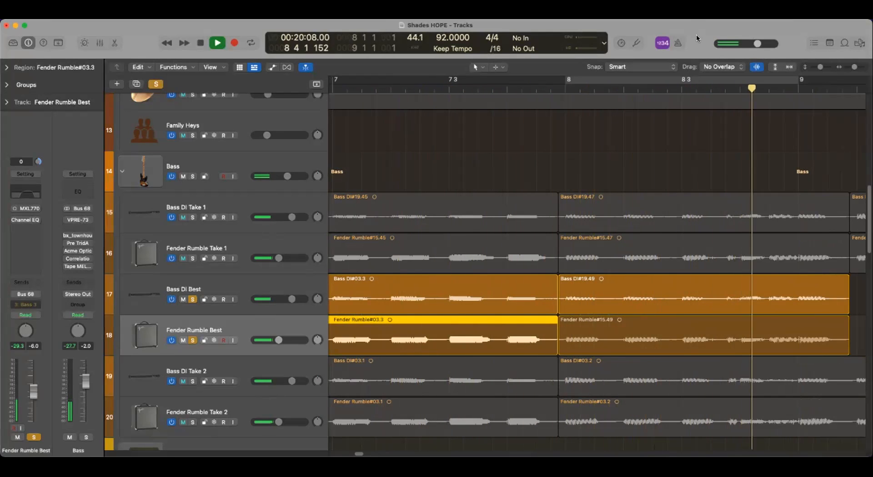
key("space")
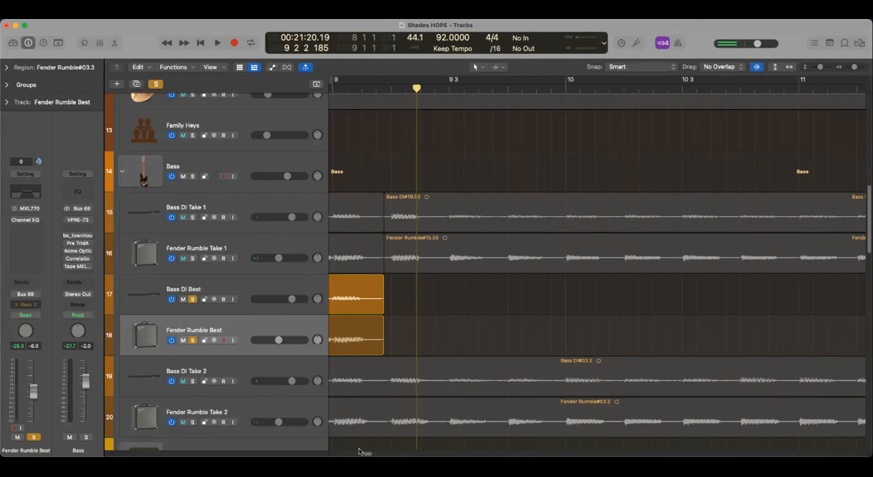
scroll(367, 454, "left", 10)
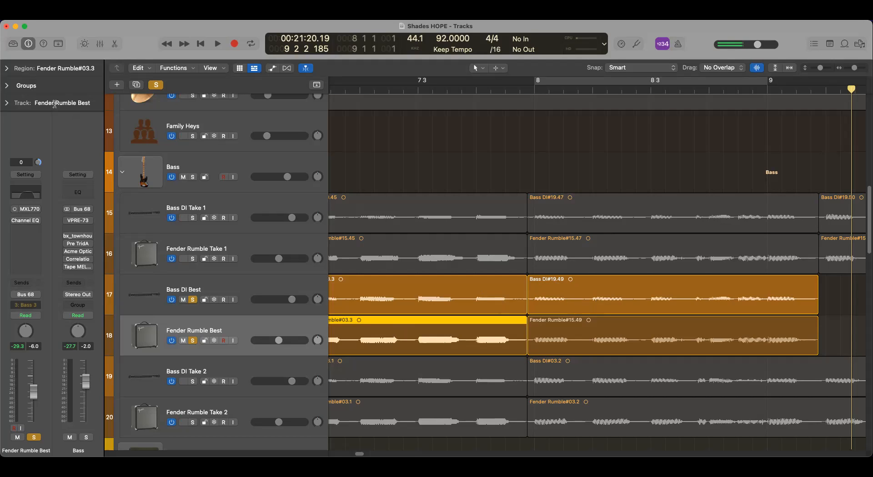
Expand the region parameters, set the cycle range from 7 1 1 1 to 9 1 4 121, and audition the loop
left_click(7, 68)
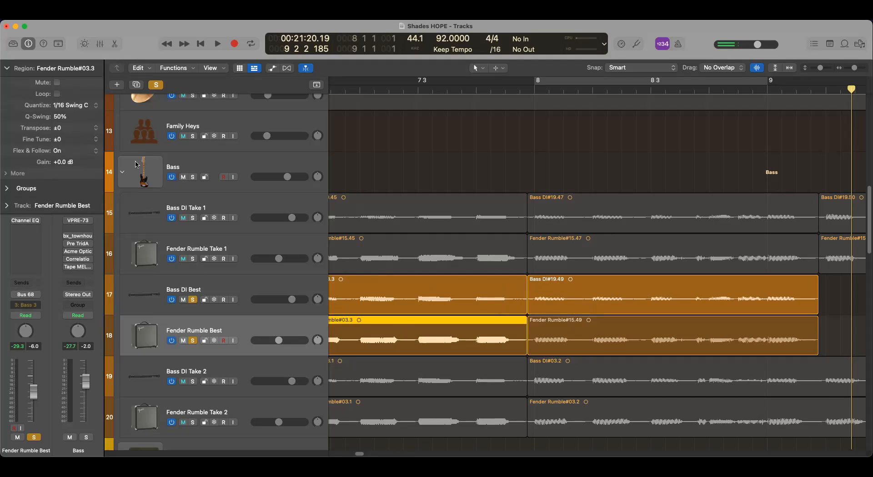
scroll(359, 454, "left", 2)
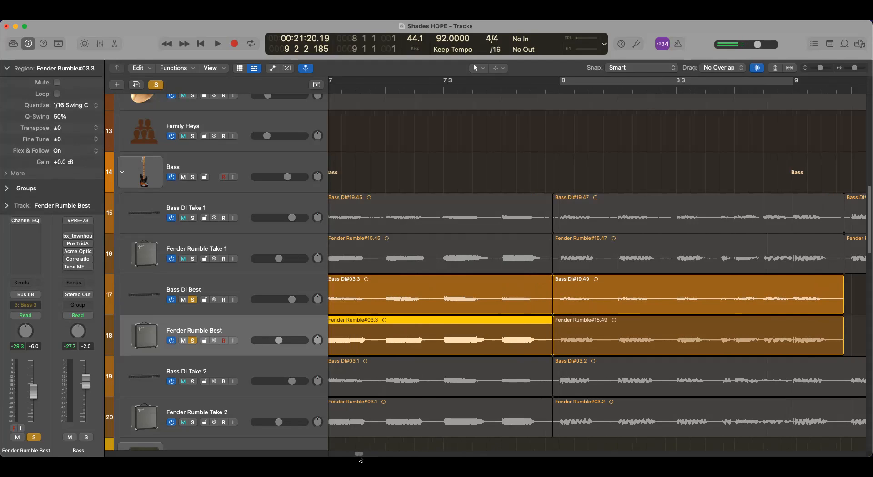
scroll(351, 456, "right", 1)
scroll(357, 453, "left", 3)
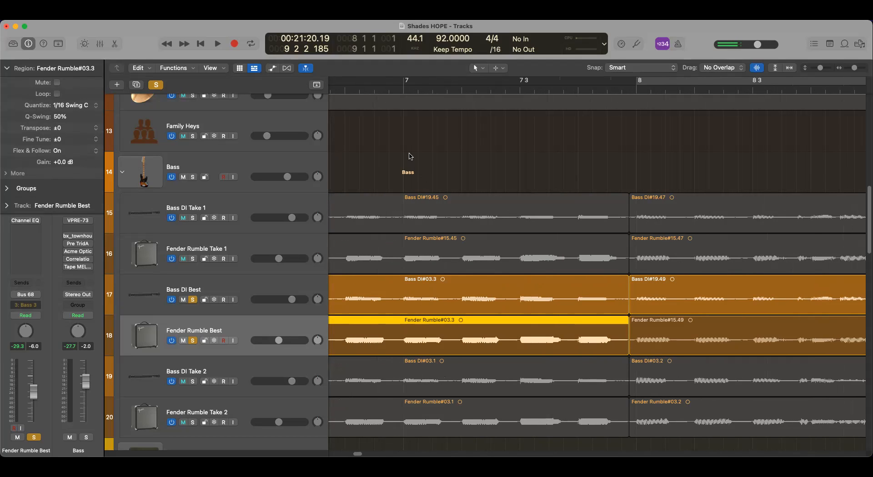
left_click_drag(405, 85, 814, 214)
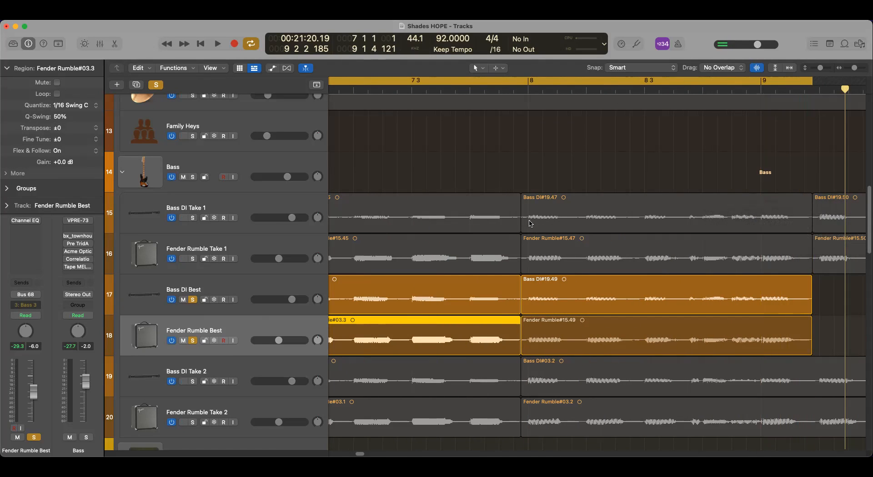
key("space")
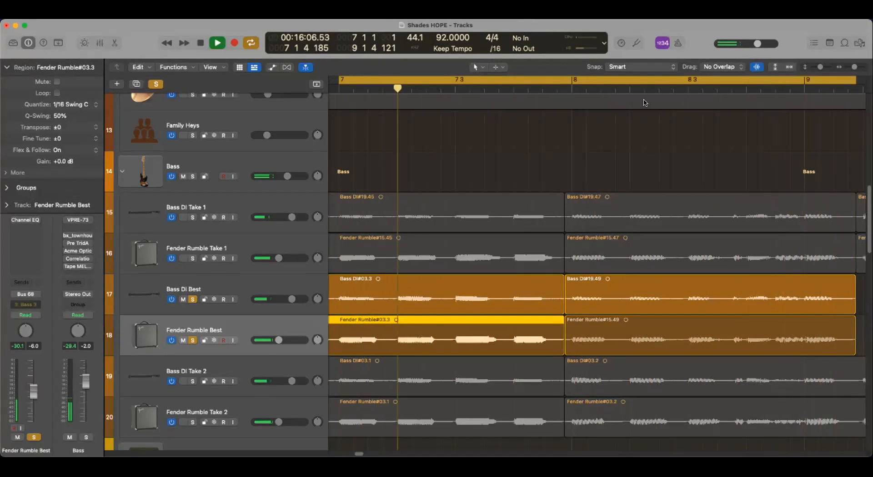
key("space")
Select both Take 1 regions starting just before bar 8 on the Best tracks, set their gain to +1.0 dB, and audition the loop
left_click(651, 291)
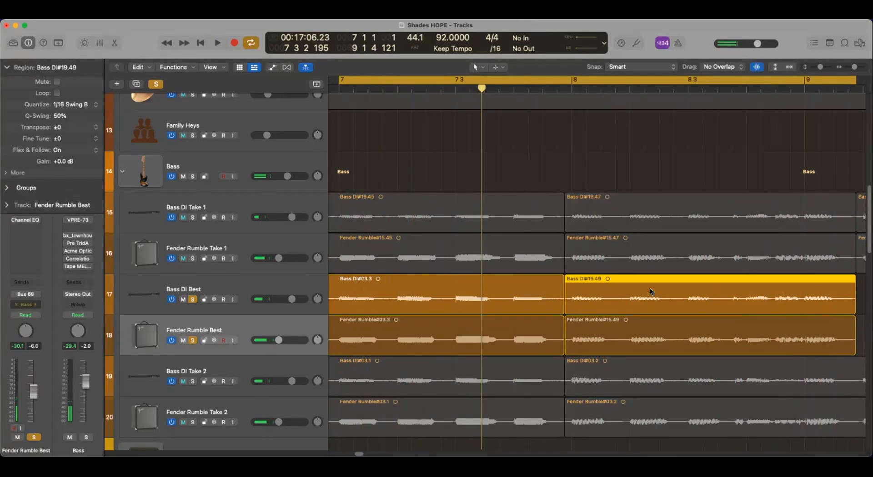
left_click(642, 318, "shift")
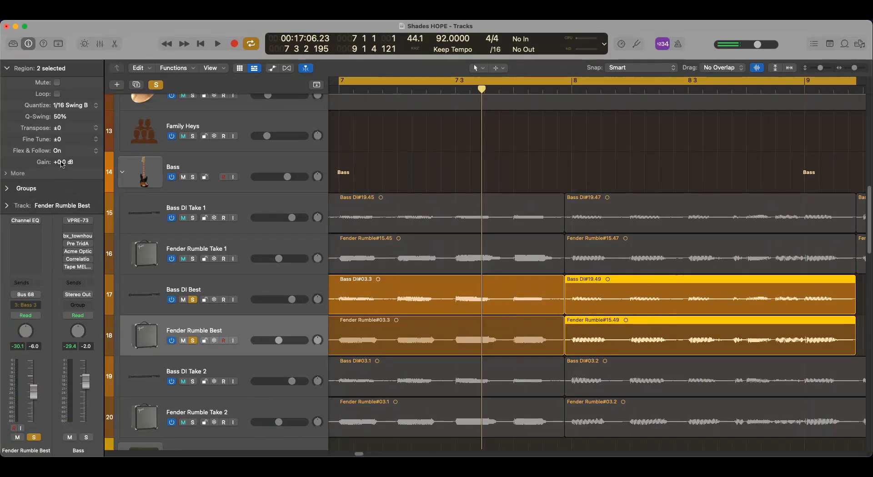
left_click_drag(63, 164, 61, 145)
key("space")
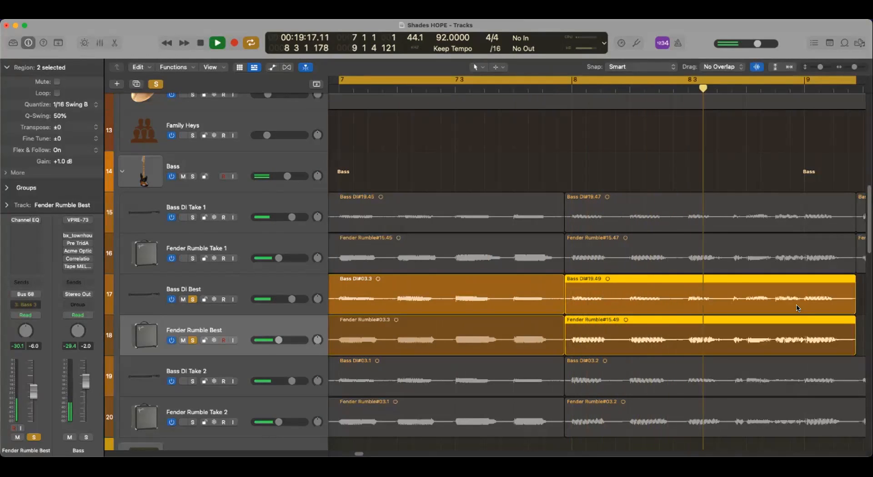
key("space")
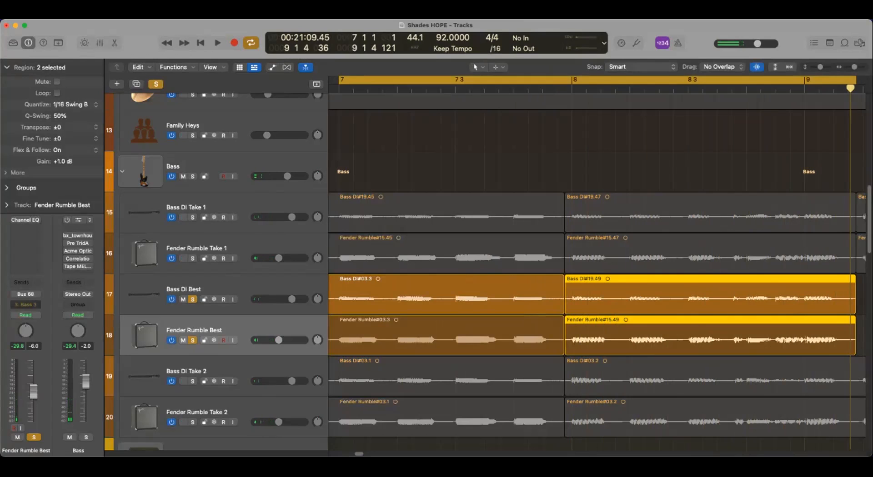
Raise the gain of the two selected regions to +2.0 dB and +3.0 dB, auditioning the loop after each change
left_click_drag(62, 163, 61, 144)
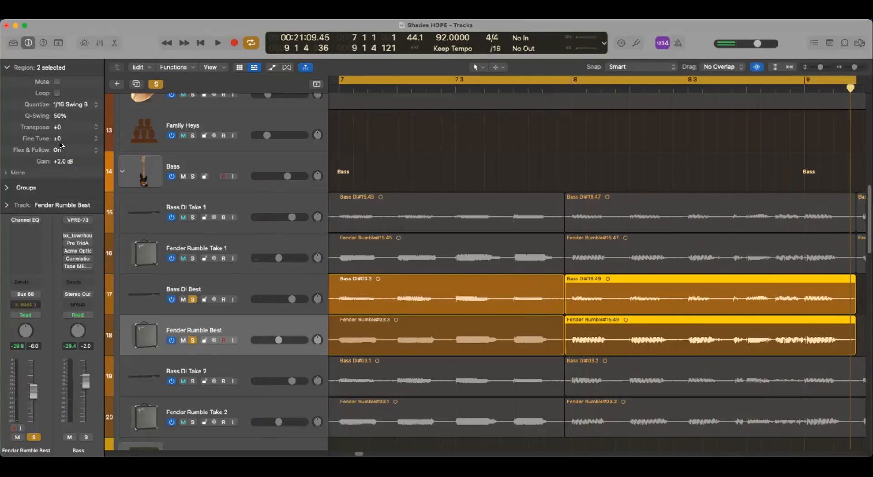
key("space")
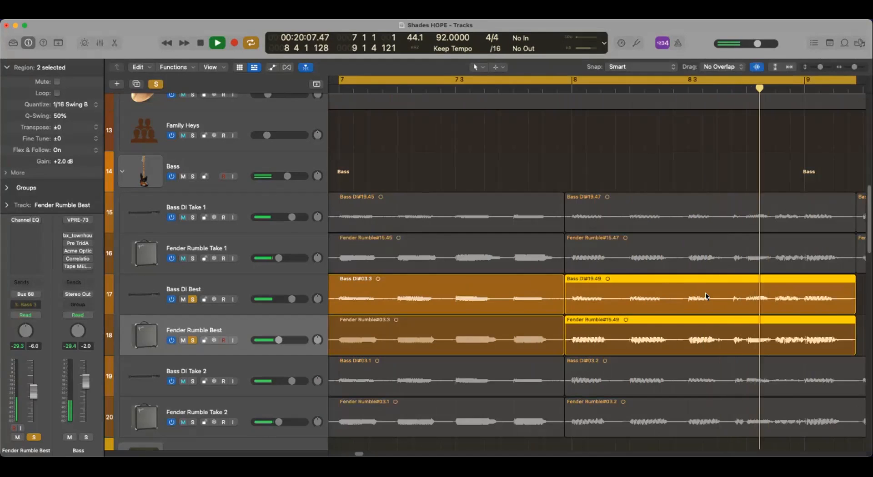
key("space")
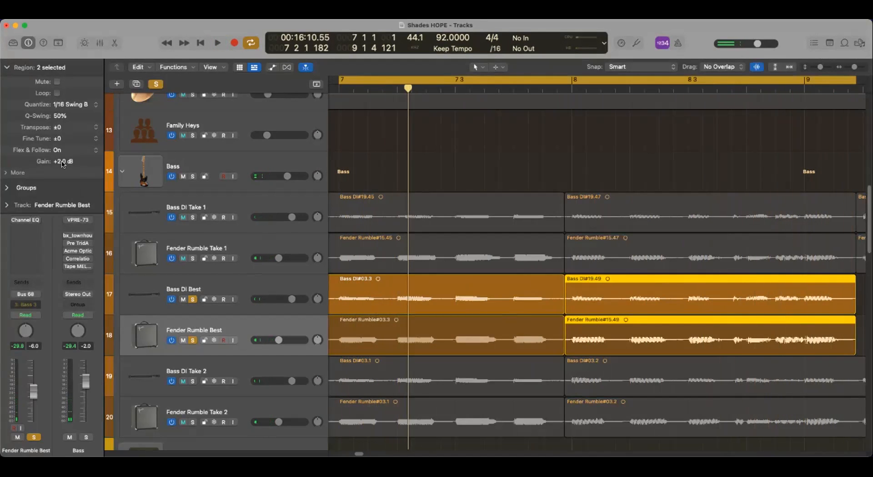
left_click_drag(63, 162, 66, 145)
key("space")
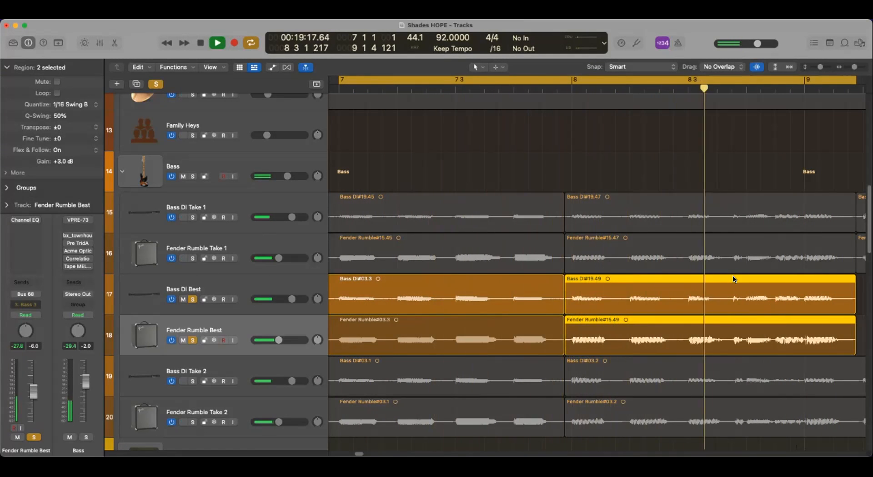
key("space")
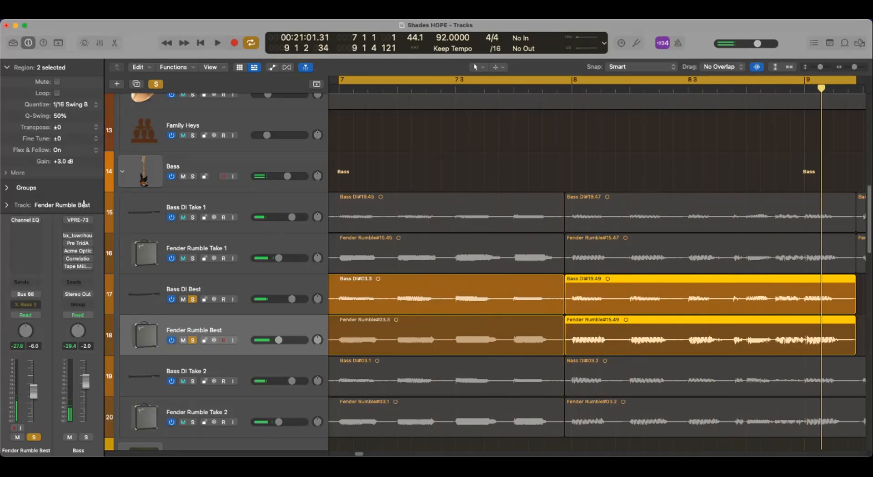
Try +3.5 dB gain on the two selected regions, audition the loop, and set their gain to +4.0 dB with another audition
left_click_drag(59, 165, 64, 158)
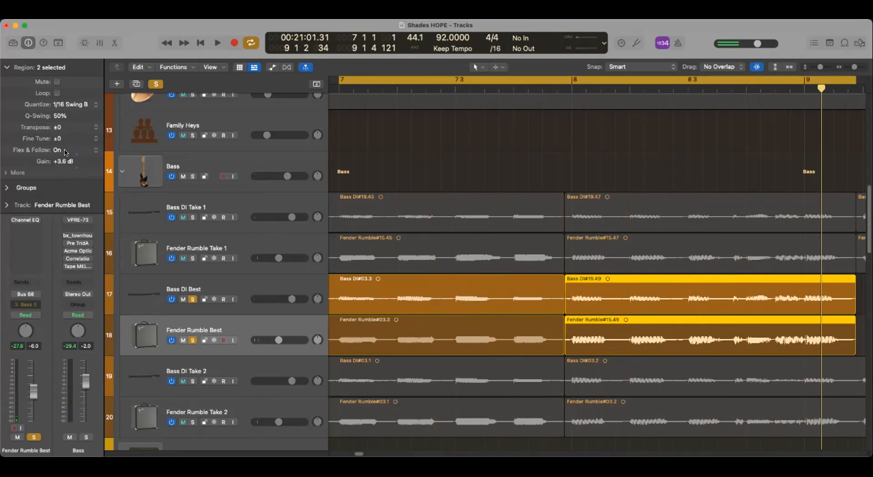
key("space")
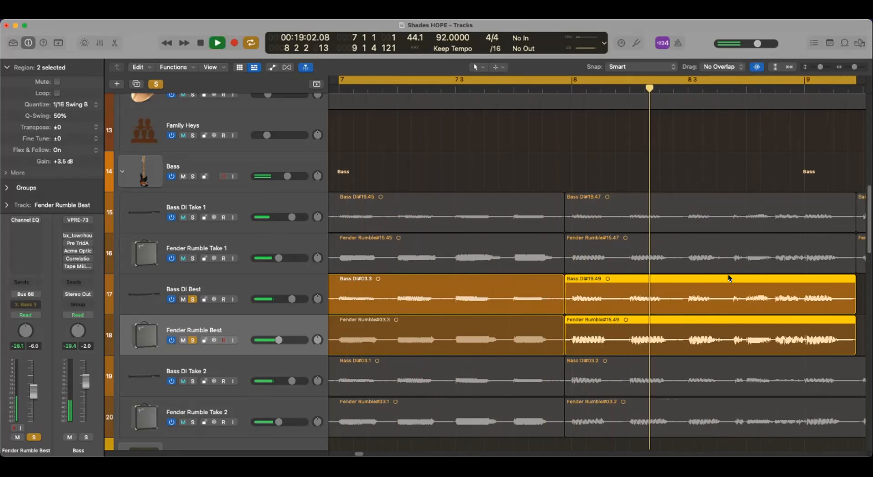
key("space")
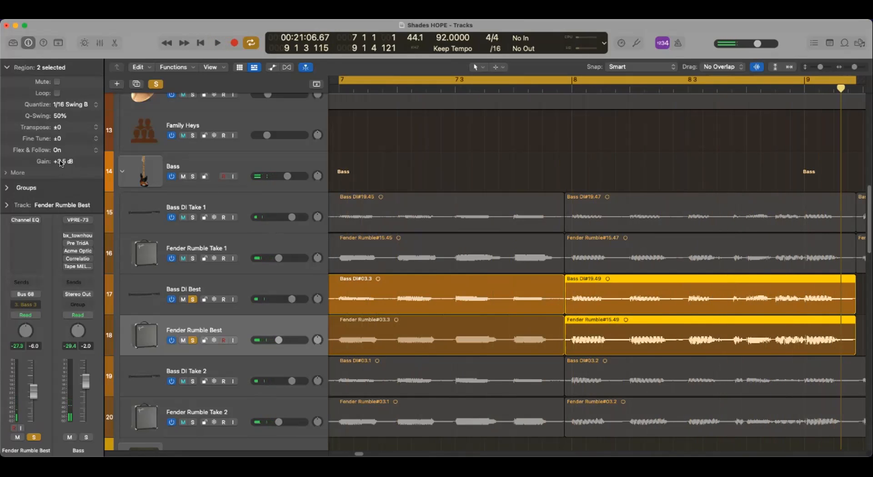
left_click_drag(65, 159, 73, 155)
key("space")
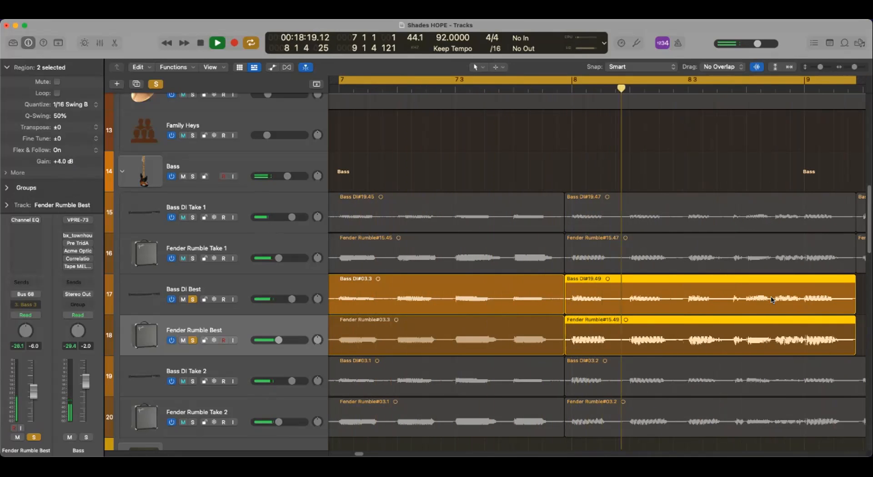
key("space")
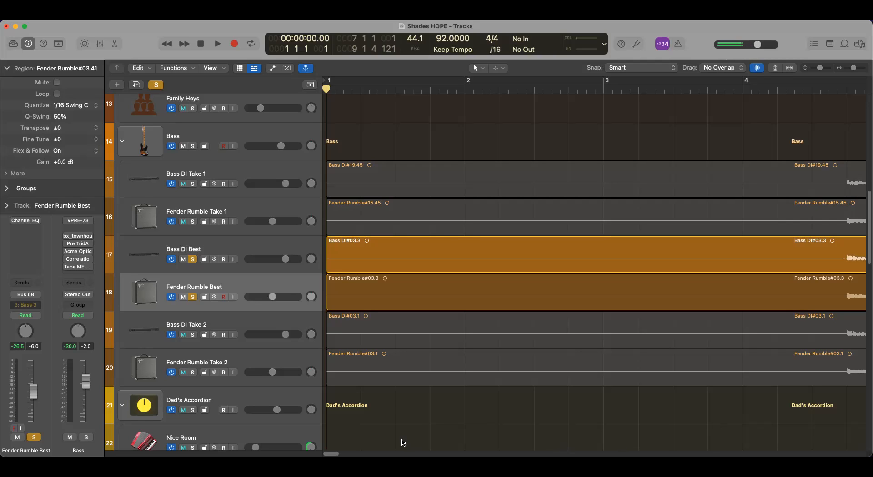
Place the playhead at 7 4 4 121, on the region boundary just before bar 8
left_click_drag(330, 455, 360, 456)
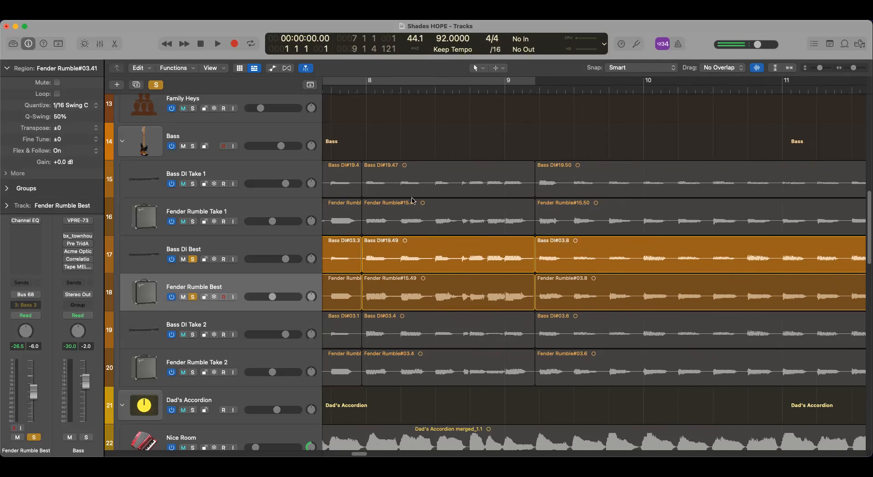
left_click(365, 88)
left_click_drag(364, 94, 361, 96)
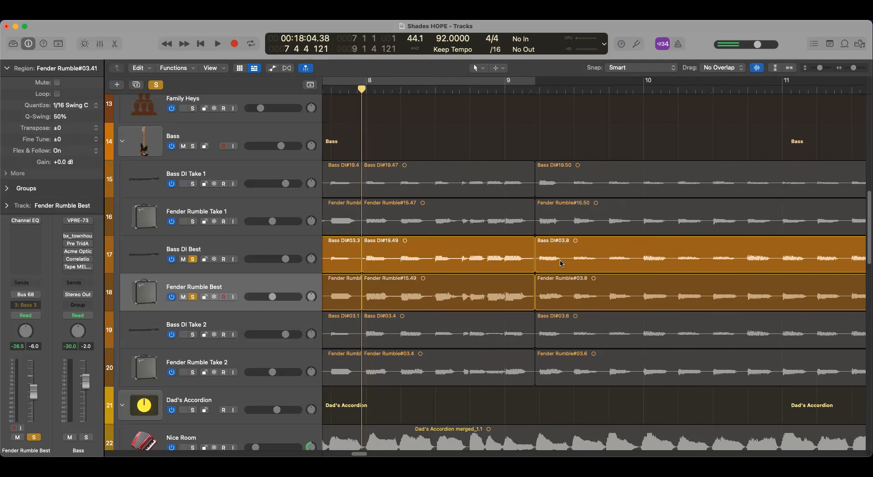
Examine the compiled Best tracks up to about bar 28, including the gain of the DI and amp regions at bar 22
left_click_drag(360, 454, 410, 454)
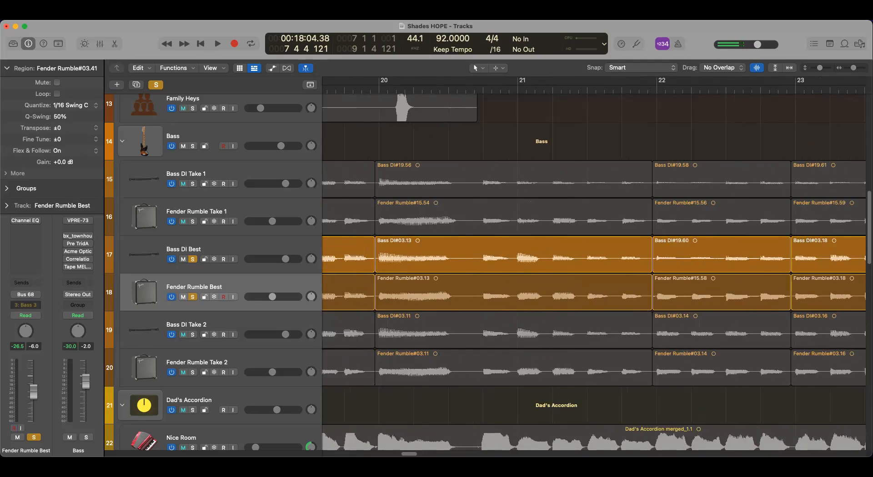
scroll(593, 273, "left", 2)
scroll(593, 272, "right", 14)
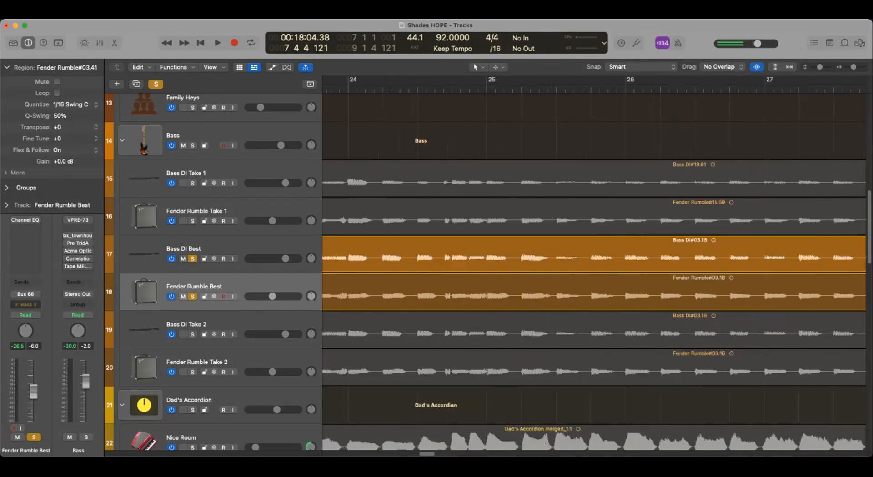
scroll(594, 273, "right", 4)
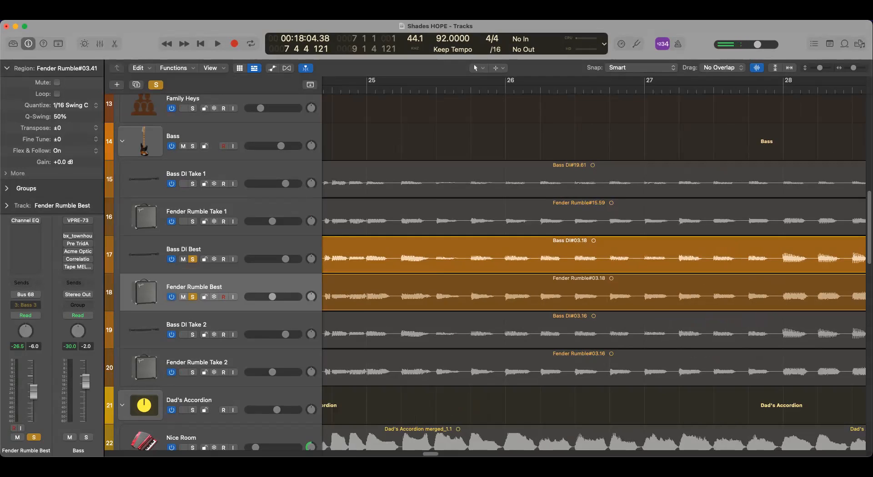
scroll(433, 456, "left", 10)
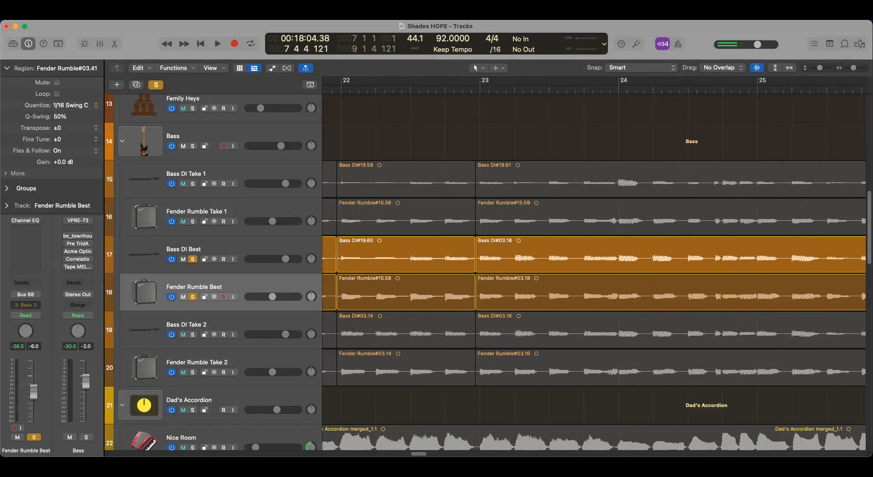
left_click(523, 249)
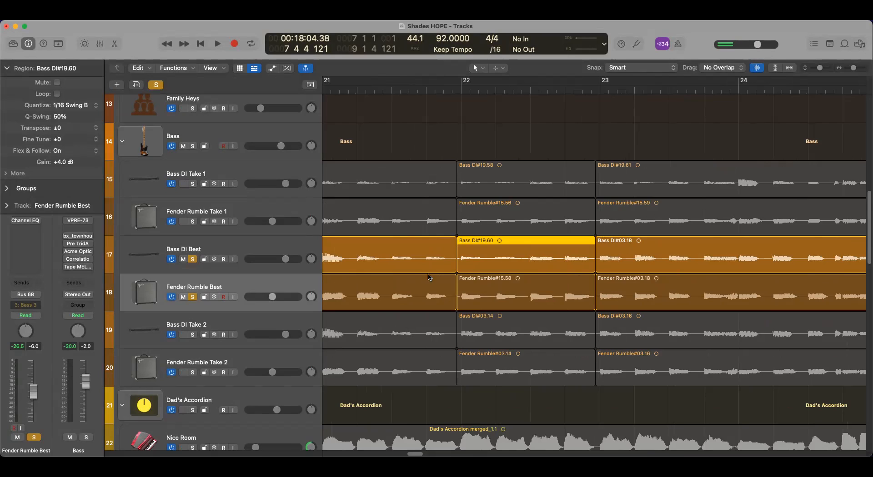
left_click(528, 296)
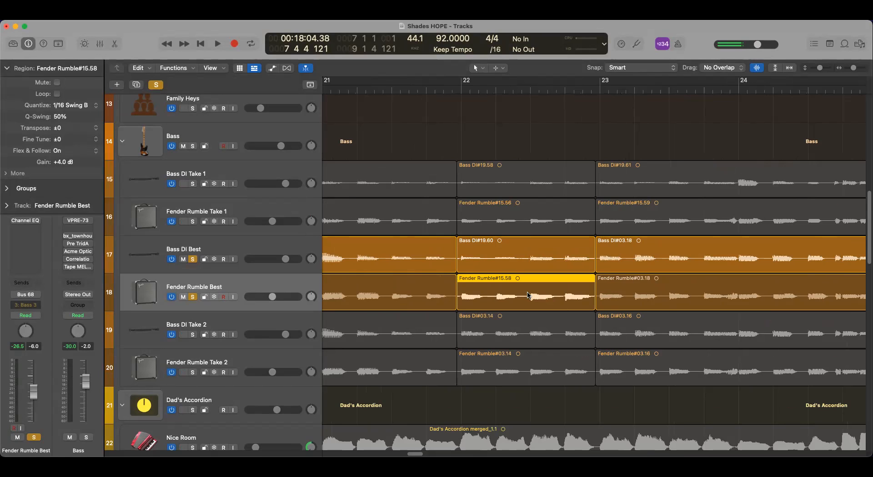
left_click(495, 259)
left_click(503, 286)
left_click_drag(417, 456, 356, 455)
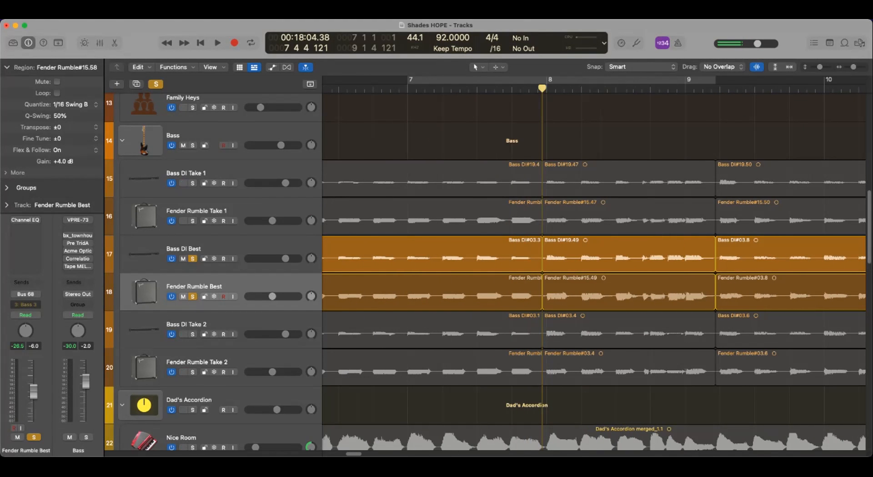
Open the Bass DI Best region starting just before bar 8 in the audio editor and move the playhead to 7 4 4 161
left_click_drag(542, 87, 545, 331)
left_click_drag(545, 87, 542, 89)
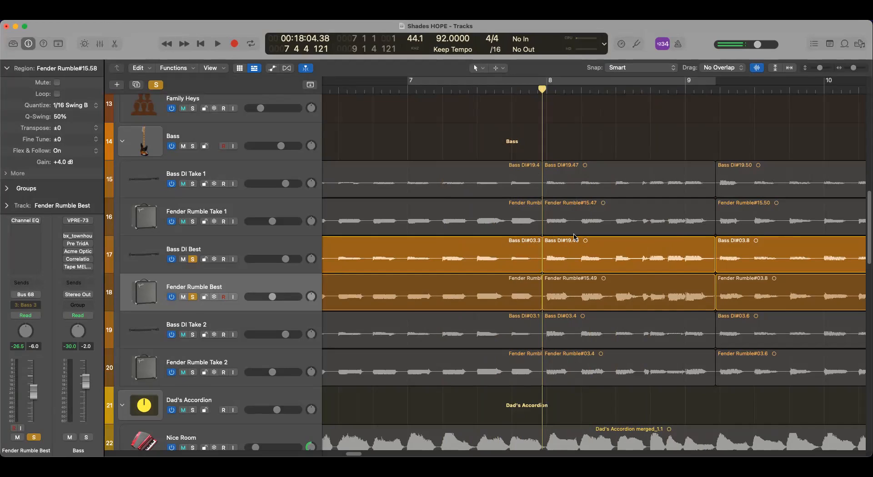
double_click(559, 243)
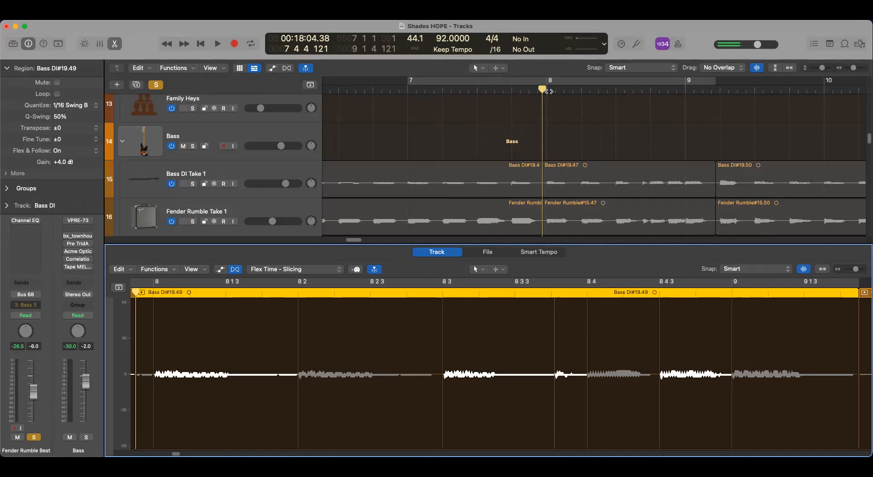
scroll(552, 163, "down", 5)
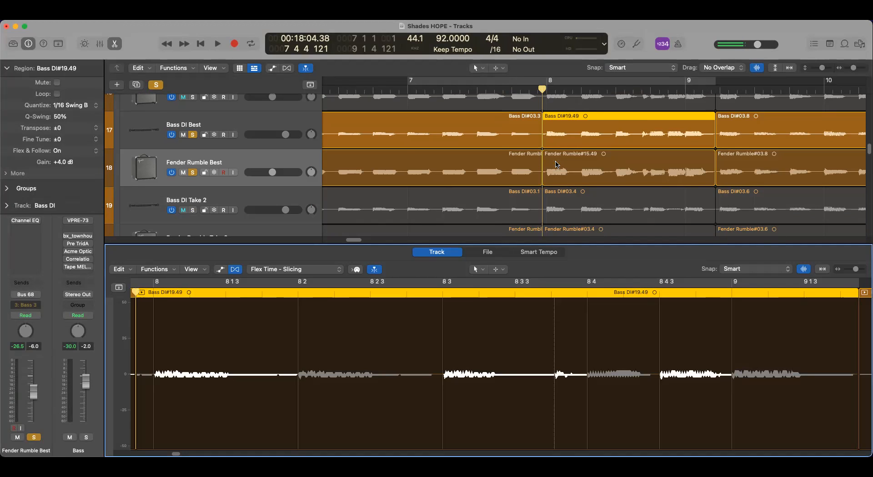
scroll(557, 164, "up", 1)
left_click_drag(541, 89, 543, 110)
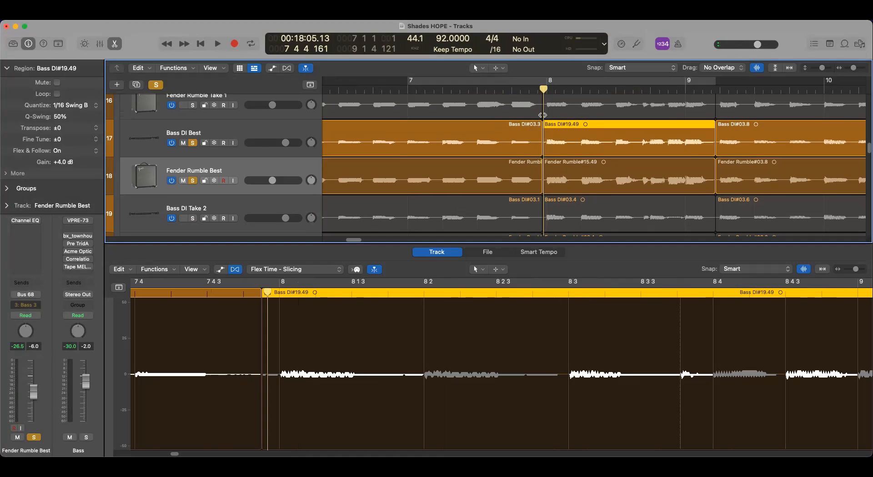
Move the playhead back to bar 7 and on to bar 6, and close the audio editor
left_click(806, 270)
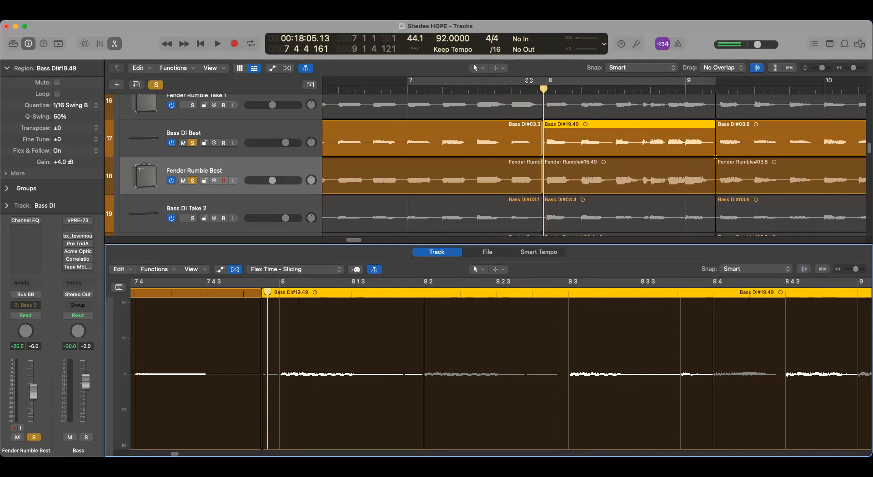
left_click_drag(544, 89, 548, 212)
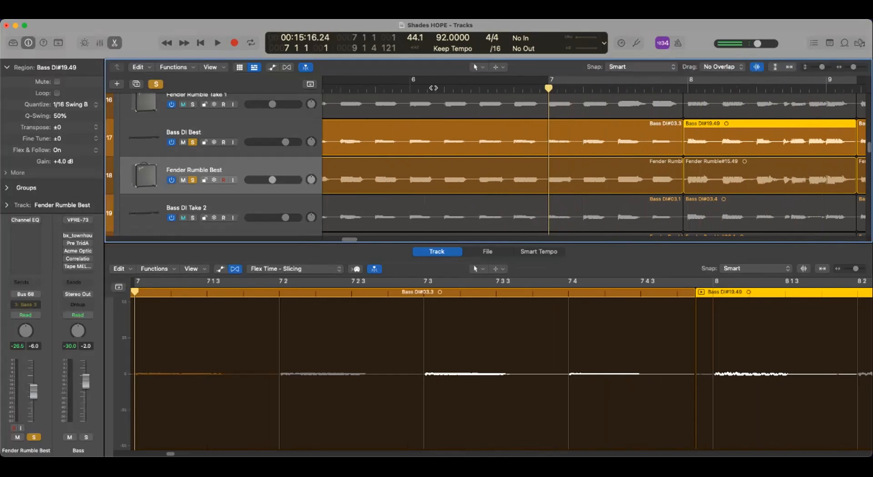
left_click(409, 89)
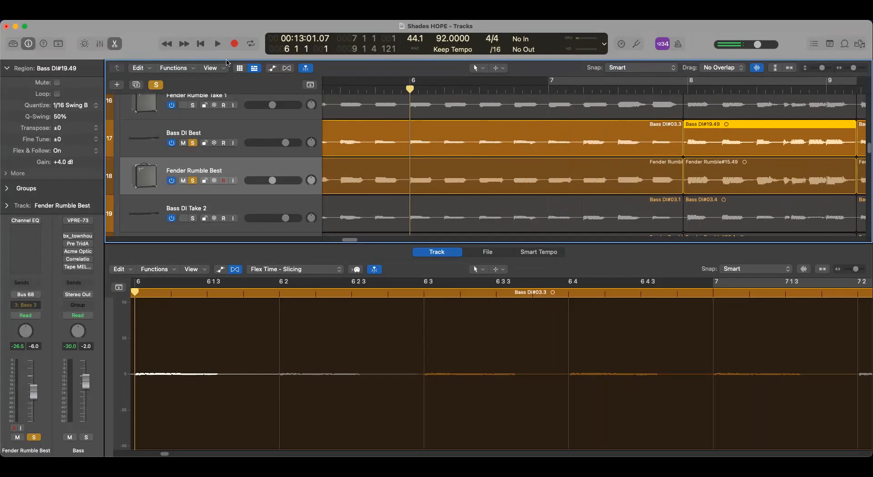
left_click(119, 44)
Audition the soloed Best tracks from 7 4 2 121 through to bar 20
left_click(659, 90)
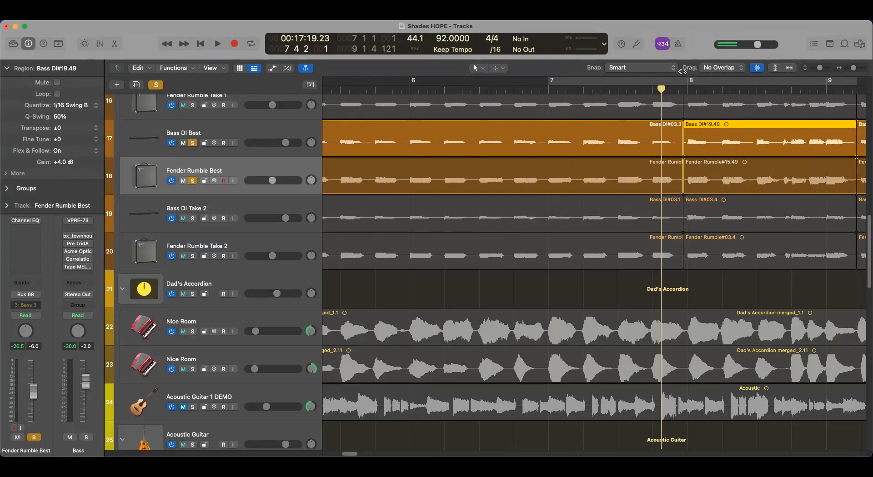
key("space")
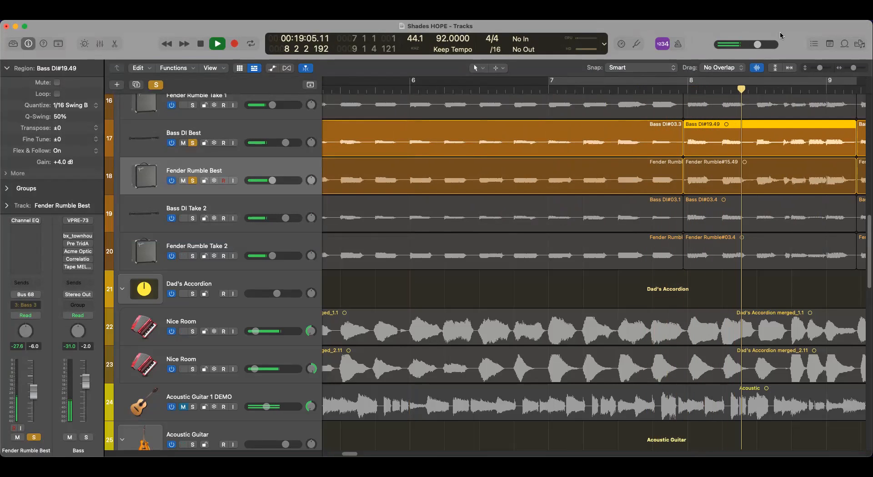
scroll(617, 281, "up", 5)
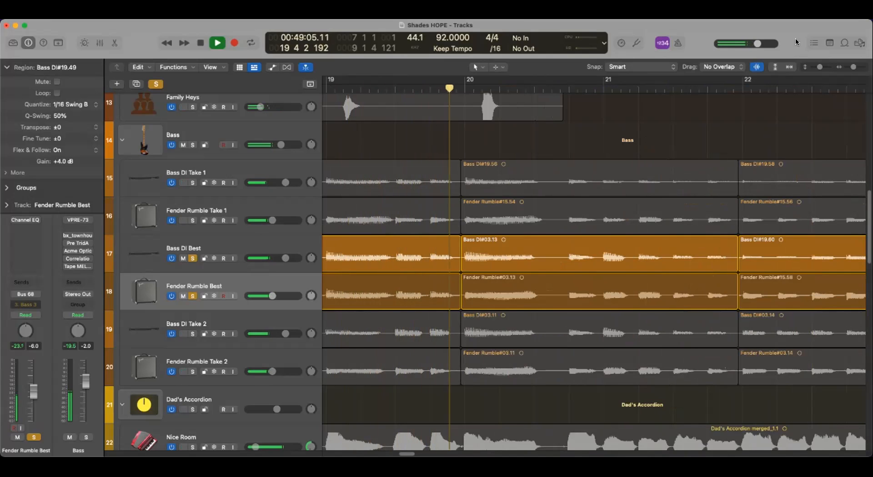
key("space")
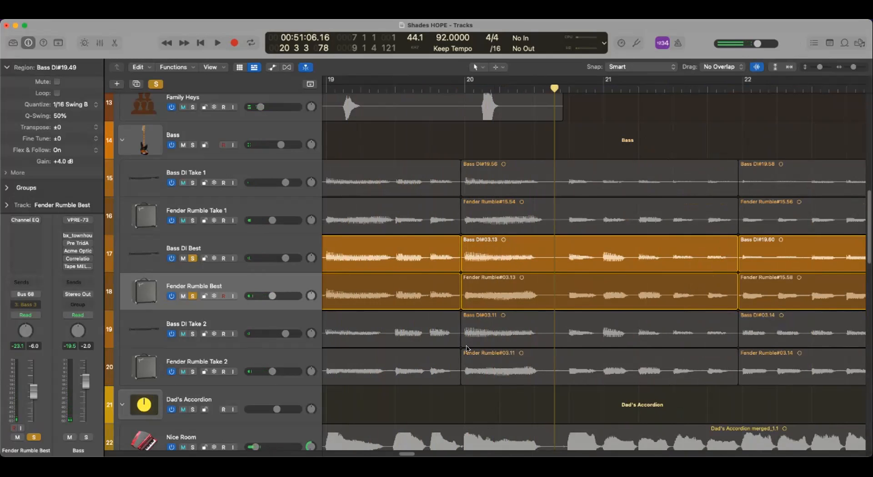
Delete the Fender Rumble Best region that starts just before bar 18
scroll(407, 455, "left", 3)
scroll(407, 454, "left", 4)
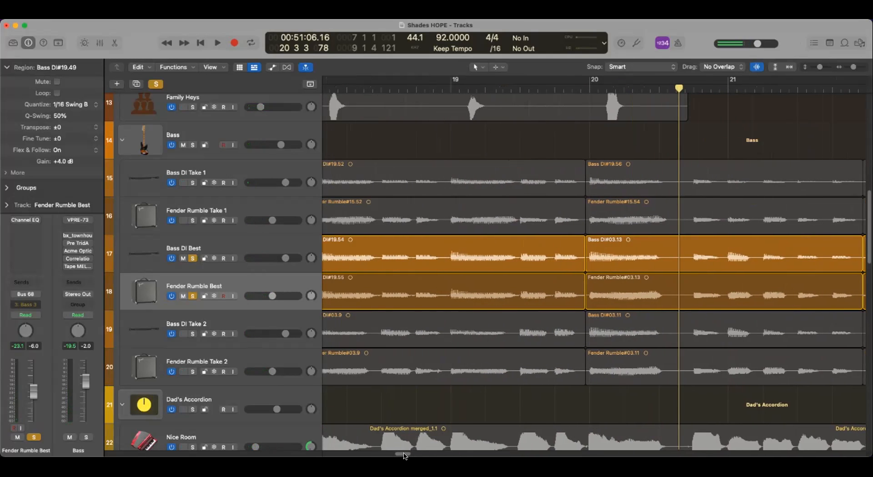
scroll(405, 457, "left", 3)
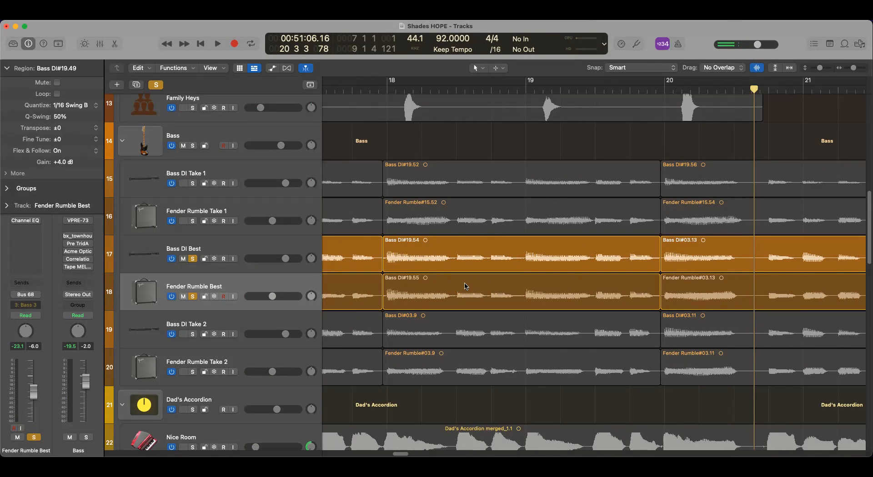
left_click(425, 285)
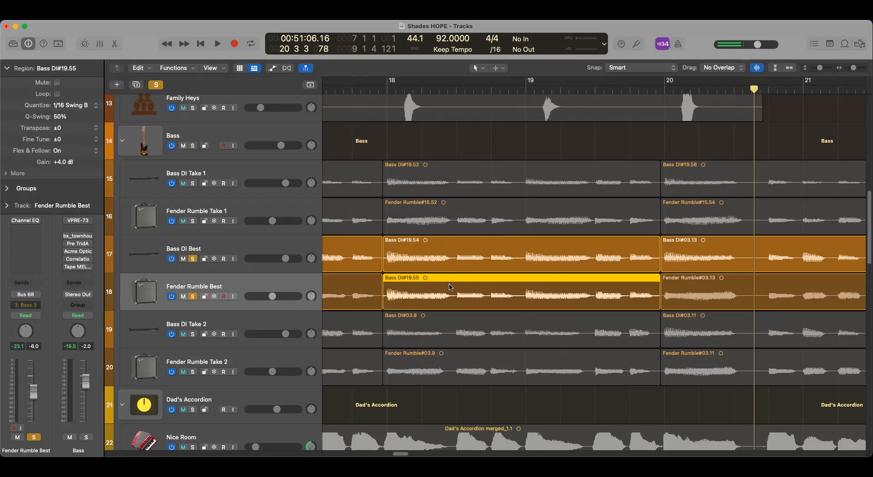
key("Delete")
Copy the Fender Rumble Take 1 region starting just before bar 18 and paste it onto Fender Rumble Best at 17 4 4 121
left_click(411, 209)
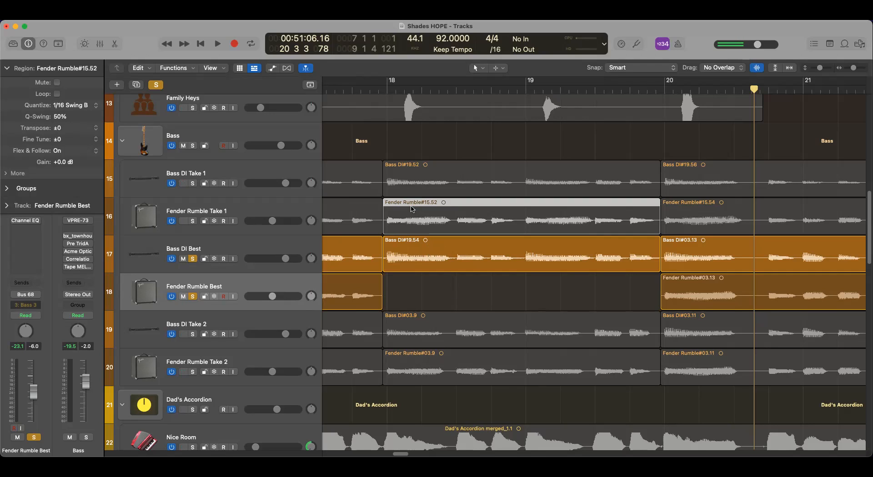
right_click(411, 204)
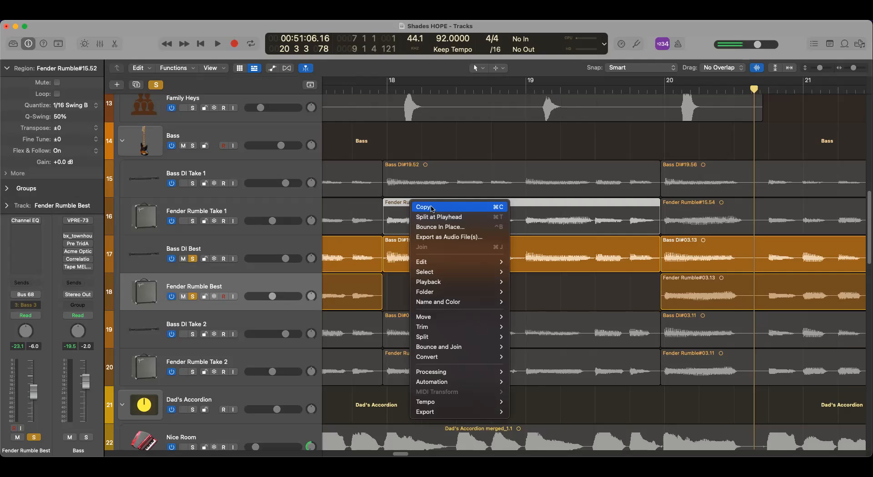
left_click(433, 208)
left_click(386, 90)
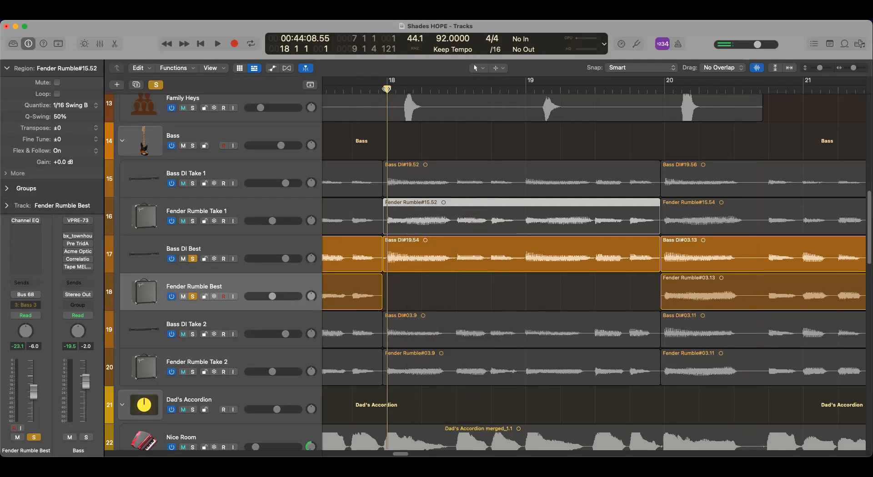
left_click_drag(384, 93, 382, 96)
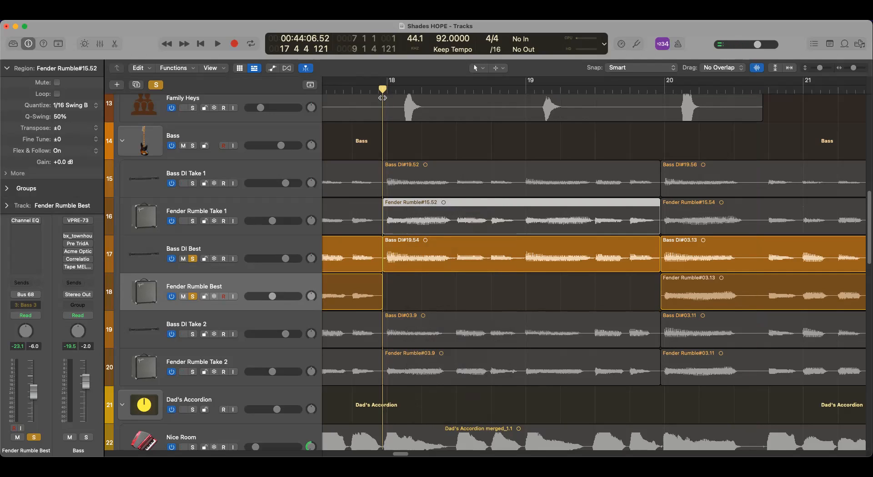
left_click(288, 282)
left_click(413, 286)
right_click(393, 282)
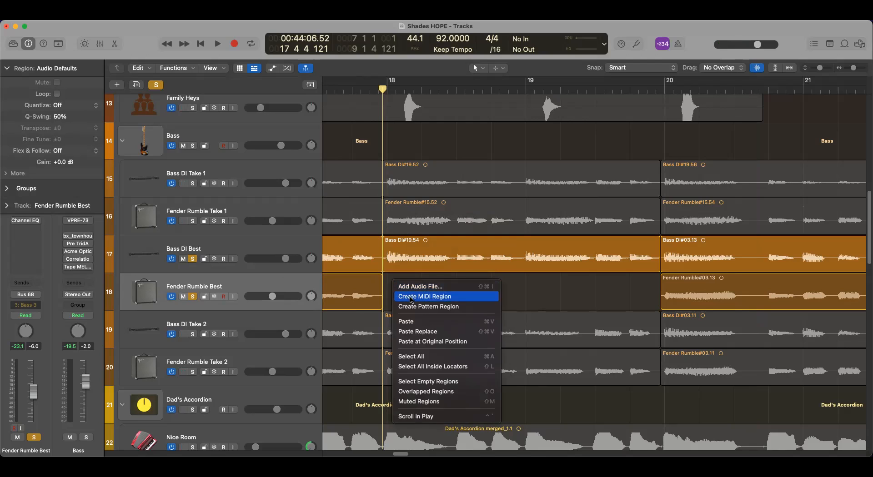
left_click(412, 321)
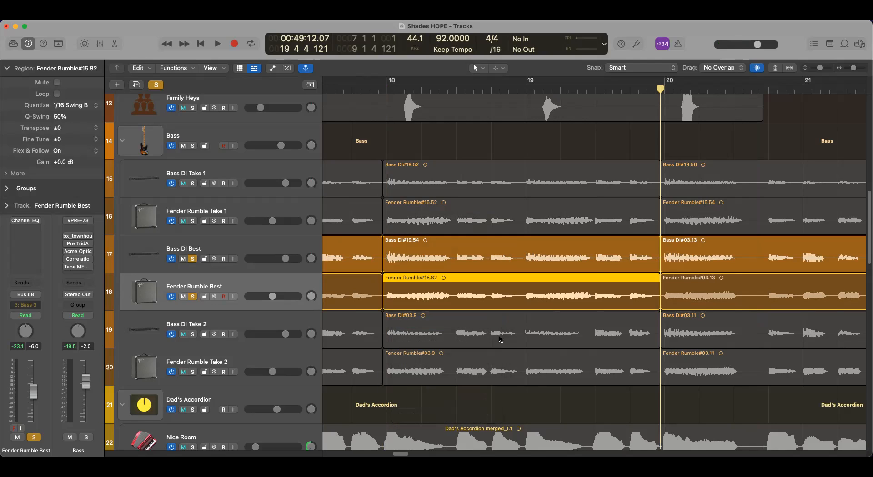
Check the gain of the Bass DI Best region at bar 18 and set the pasted Fender Rumble Best region's gain to +4.0 dB
left_click(444, 250)
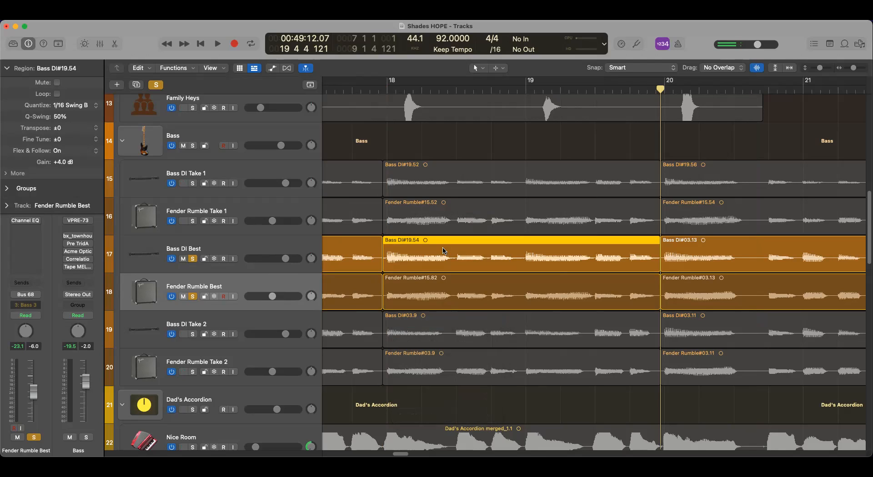
left_click(453, 285)
left_click_drag(64, 163, 64, 93)
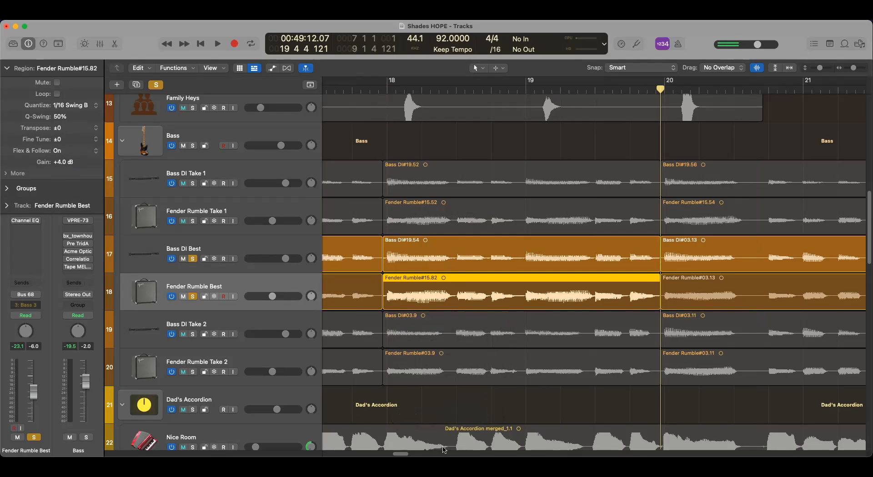
Audition the Best tracks from just before bar 16 to bar 21, across the replaced amp region
scroll(406, 455, "left", 10)
scroll(506, 140, "left", 3)
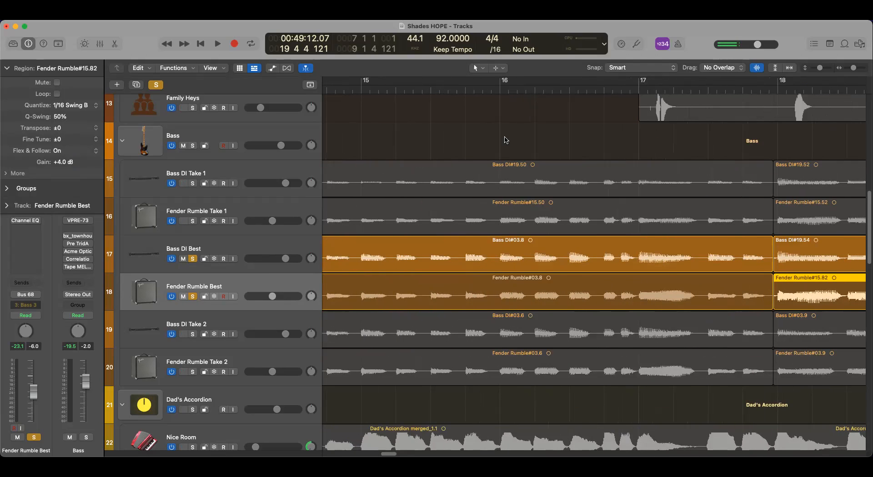
left_click(482, 92)
key("space")
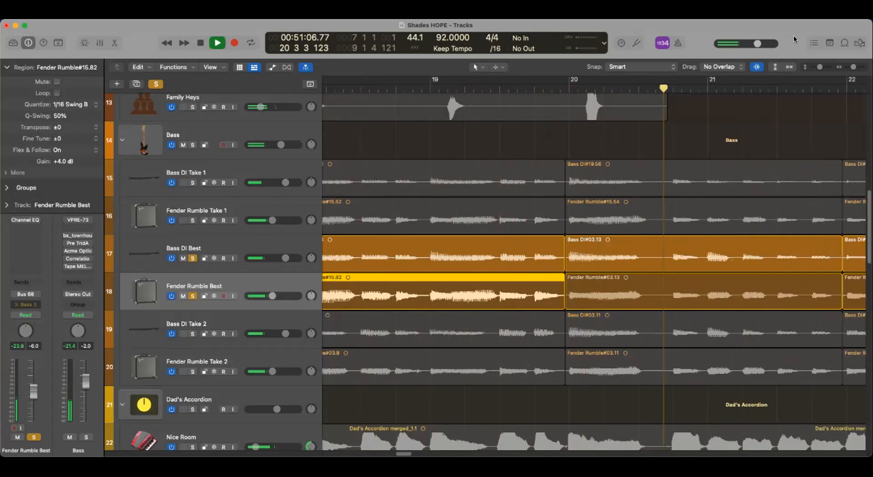
key("space")
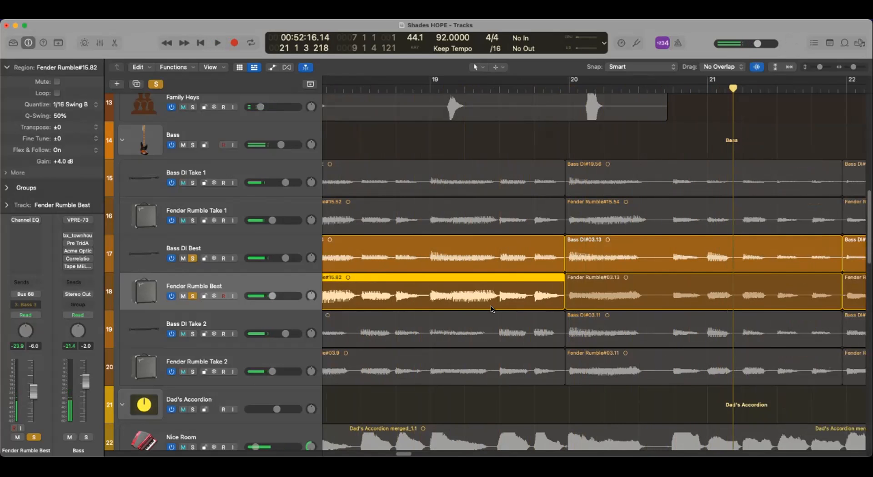
Audition the Best tracks from the middle of bar 7 into bar 9, across the region boundary just before bar 8
left_click_drag(403, 453, 355, 453)
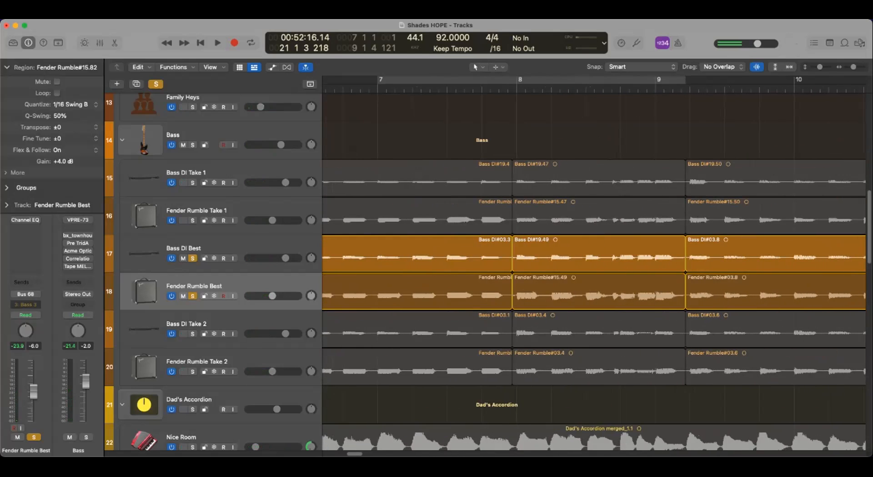
left_click(441, 88)
key("space")
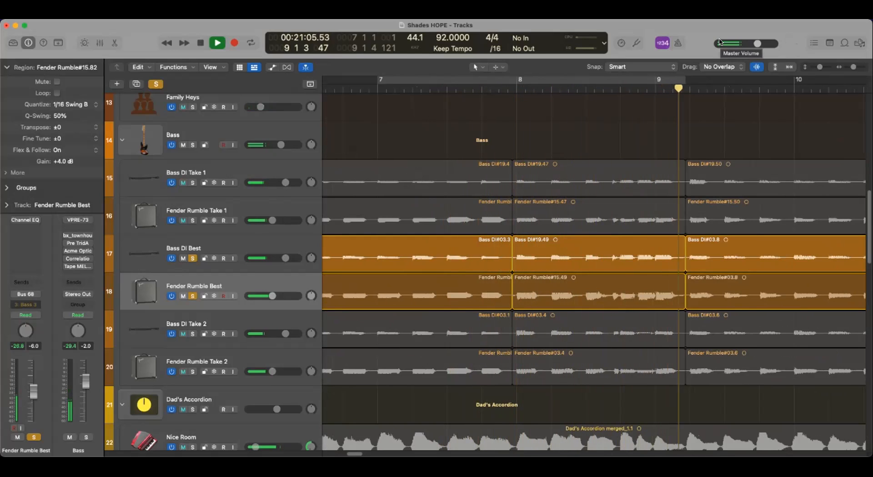
key("space")
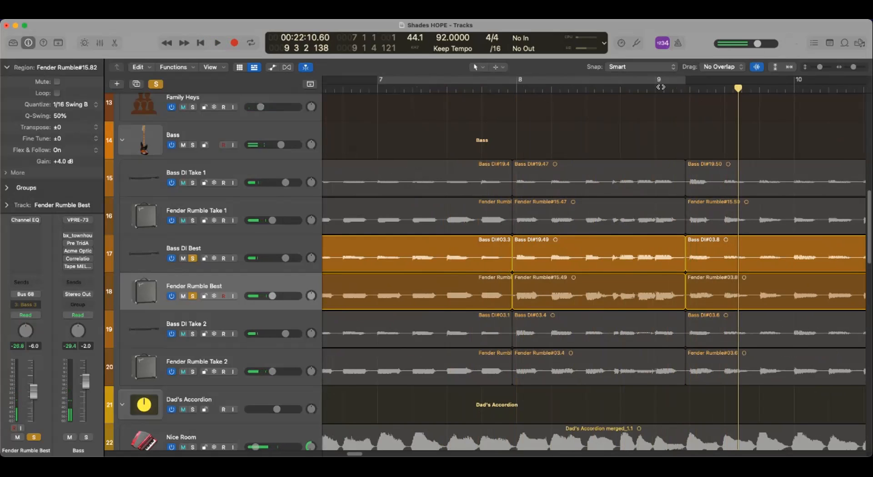
Replay the region boundary early in bar 9 on the Best tracks and place the playhead at 9 1 2 81
left_click(686, 88)
left_click_drag(689, 88, 621, 93)
key("space")
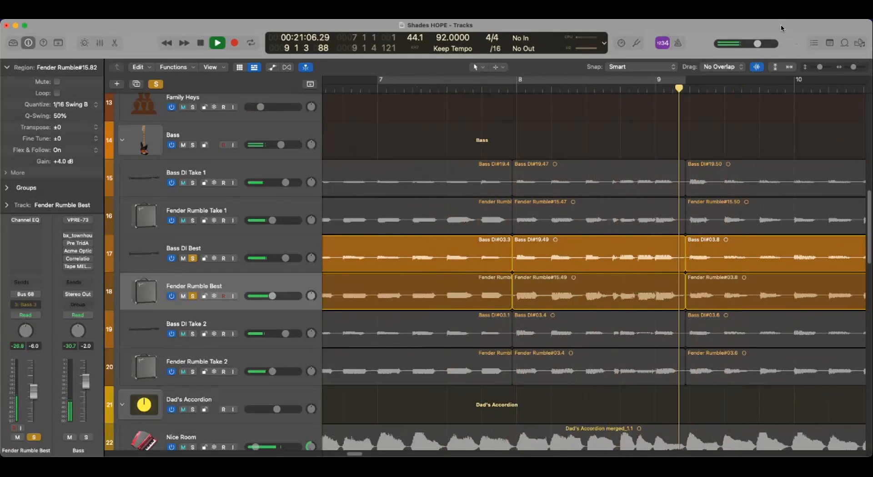
key("space")
left_click(685, 89)
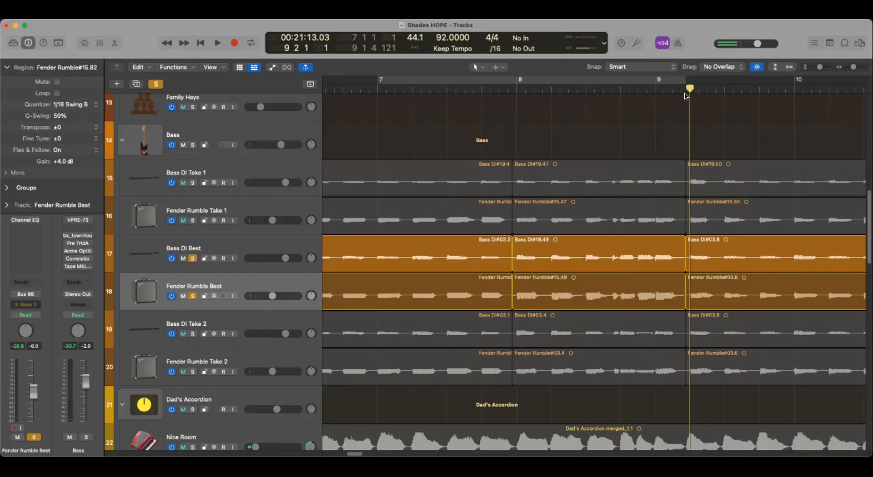
left_click_drag(689, 88, 667, 94)
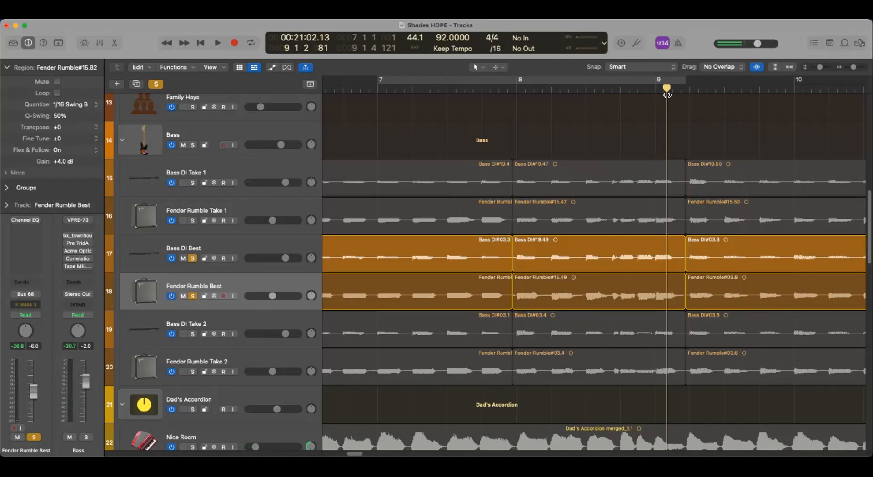
Audition the Best tracks from the middle of bar 19 across the region boundary just before bar 20
left_click_drag(356, 453, 396, 453)
scroll(468, 315, "right", 5)
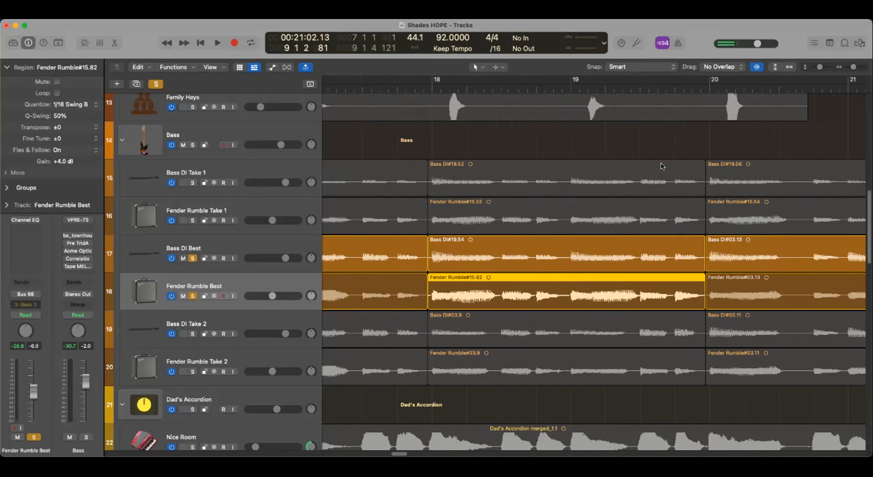
left_click(648, 88)
key("space")
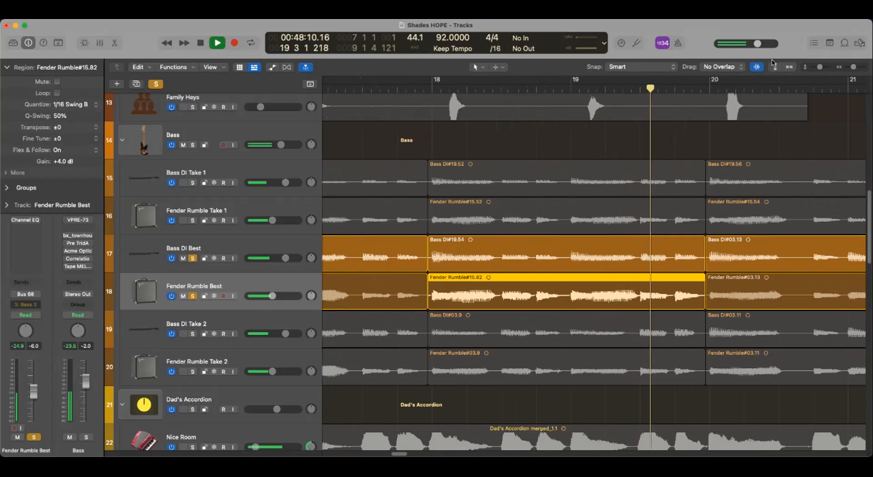
key("space")
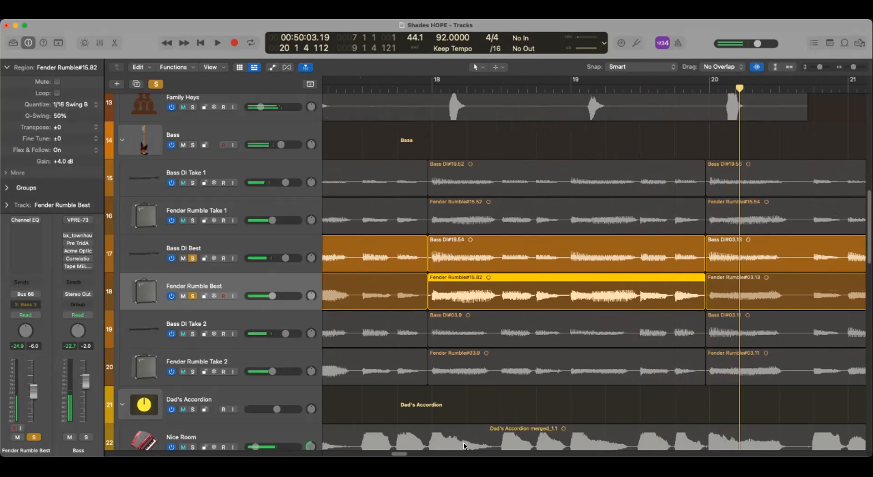
Audition the Best tracks across the region boundaries just before bars 22 and 23, continuing into bar 24
scroll(401, 455, "right", 15)
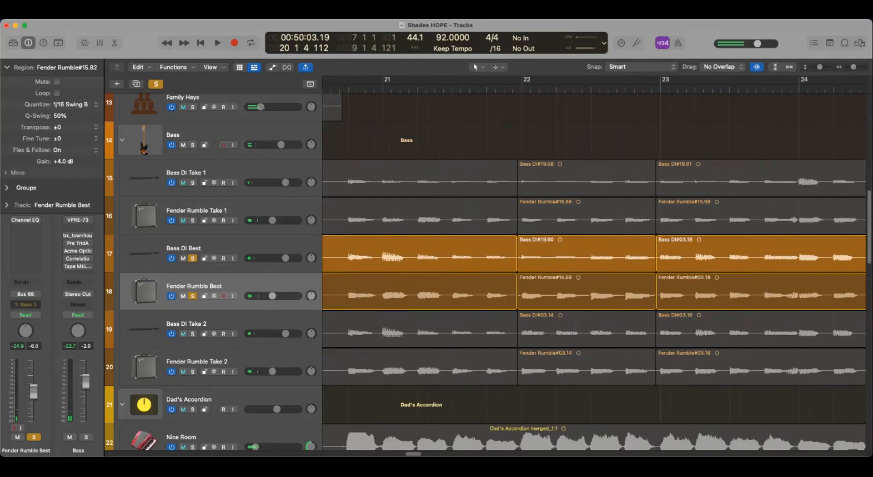
key("space")
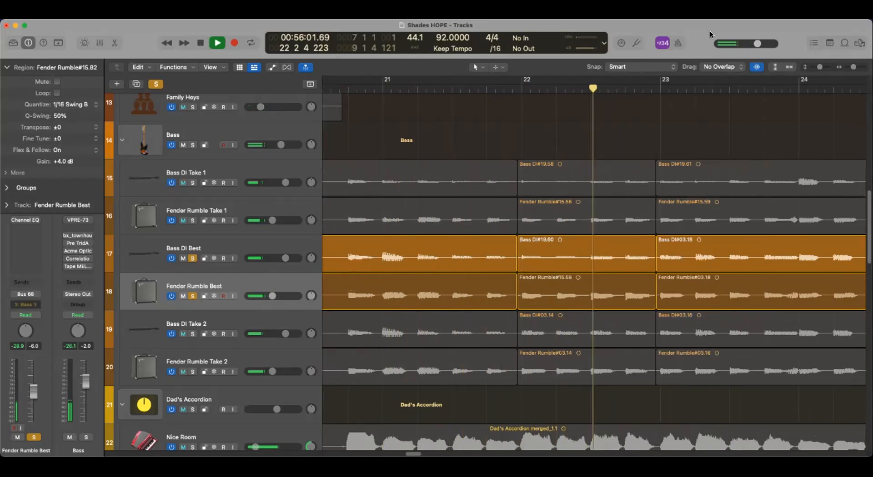
key("space")
left_click(489, 87)
key("space")
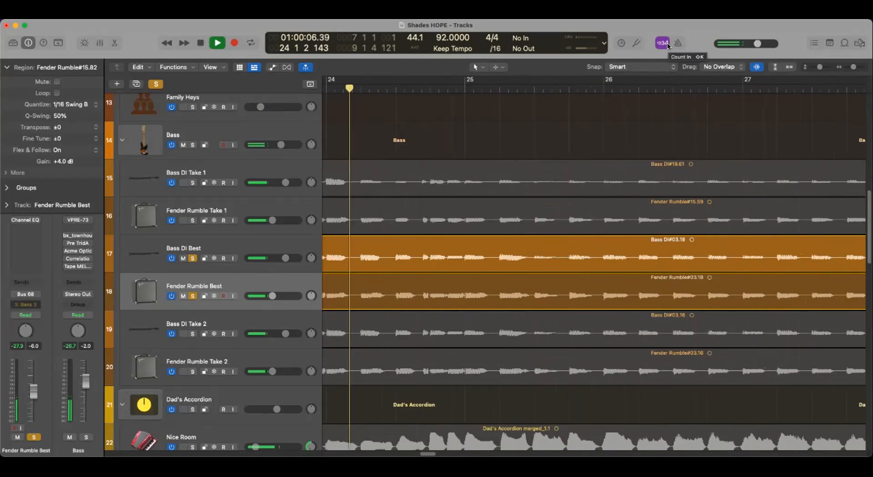
key("space")
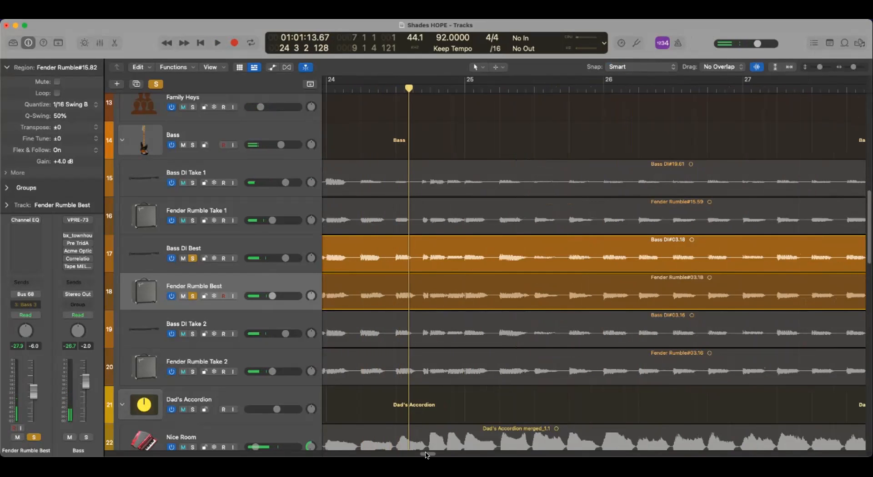
scroll(436, 448, "left", 10)
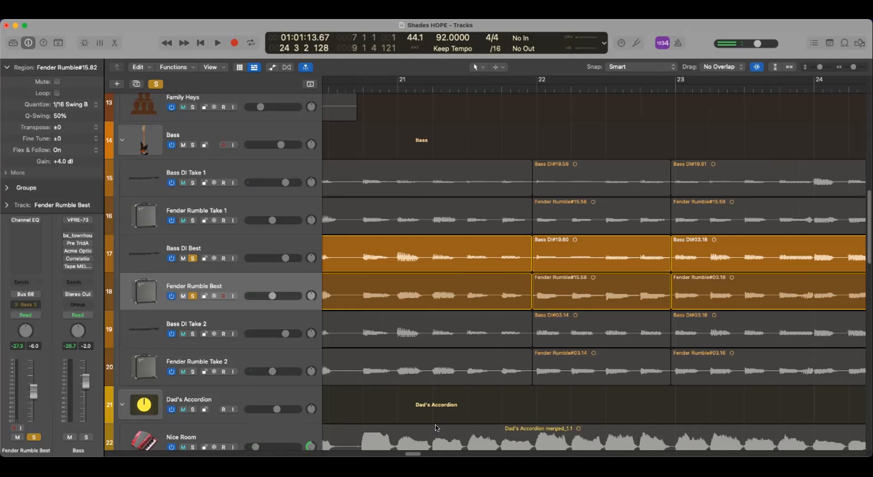
Select all regions on the Bass DI Best and Fender Rumble Best tracks
scroll(436, 428, "left", 15)
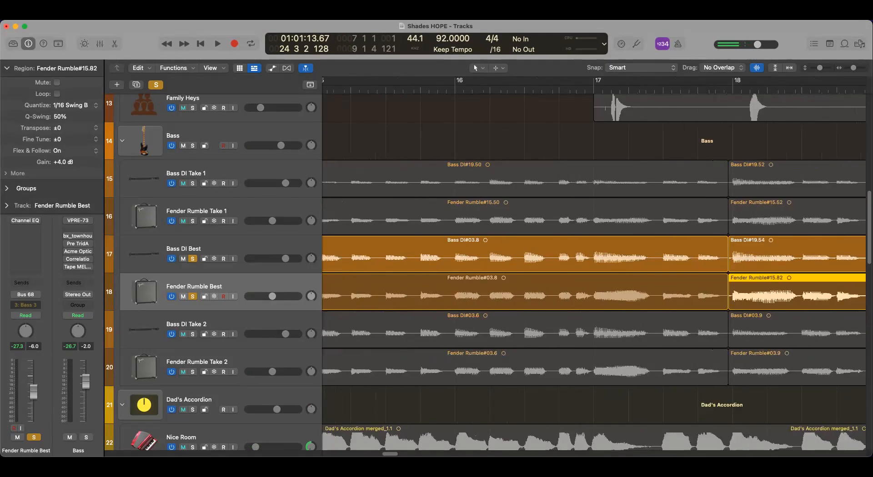
scroll(436, 428, "left", 15)
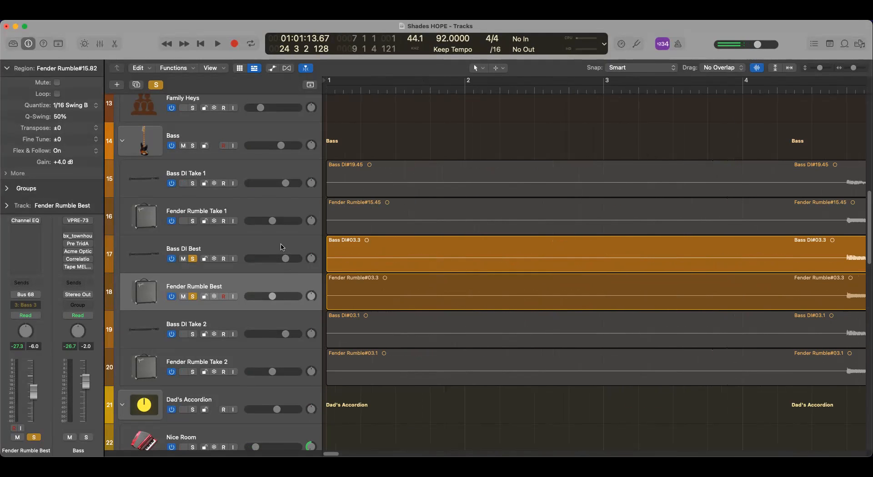
left_click(309, 242)
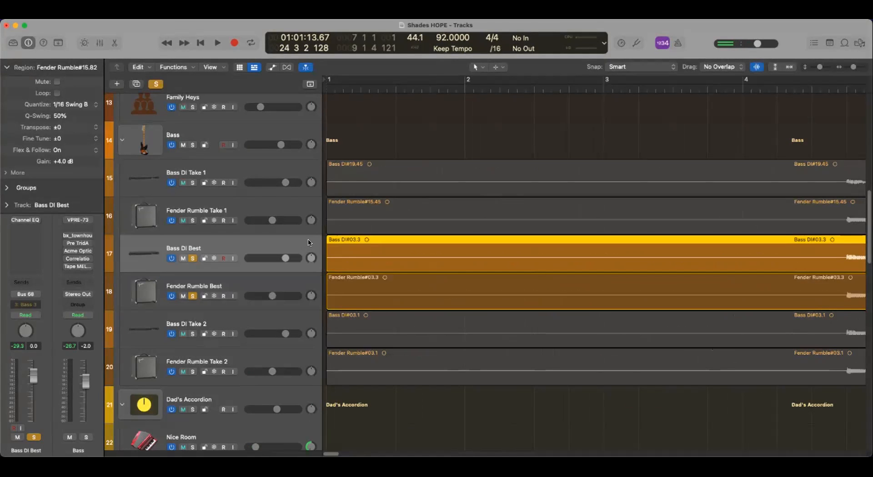
left_click(294, 285, "shift")
Use the Fade Tool to crossfade the selected regions at their boundaries on both Best tracks, including just before bar 8 and early in bar 9
left_click_drag(327, 454, 355, 456)
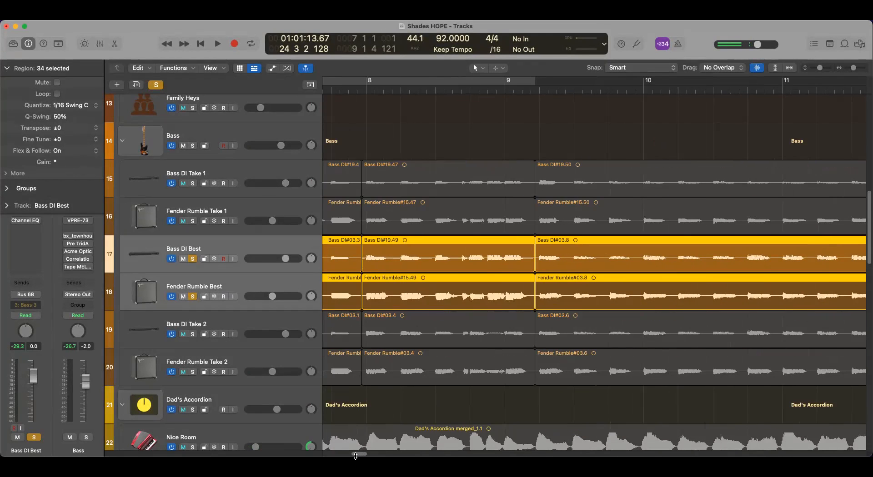
left_click(366, 90)
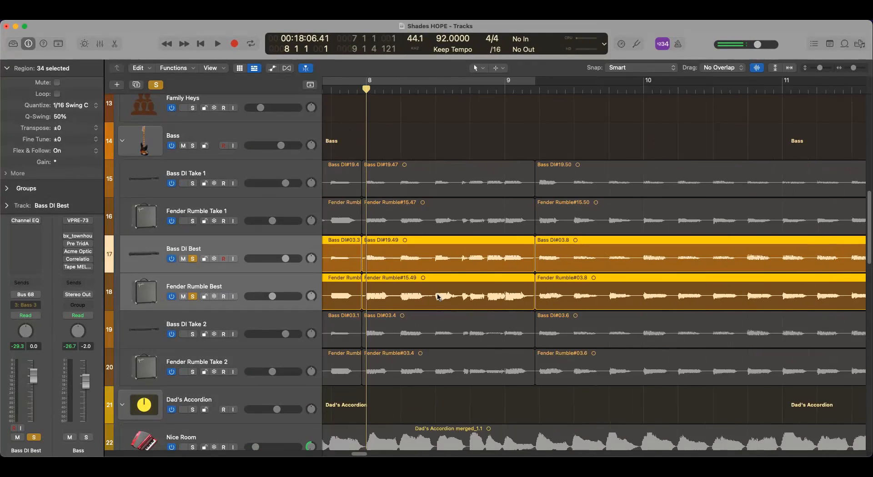
left_click(540, 89)
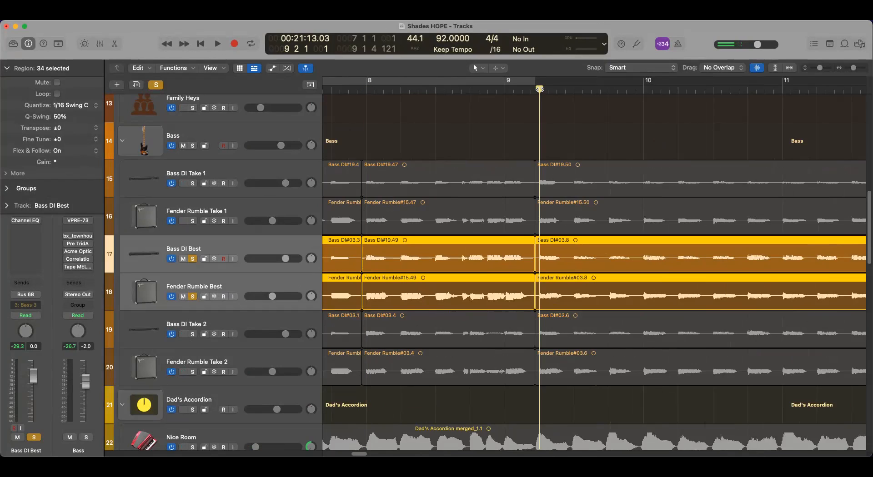
left_click_drag(537, 93, 534, 95)
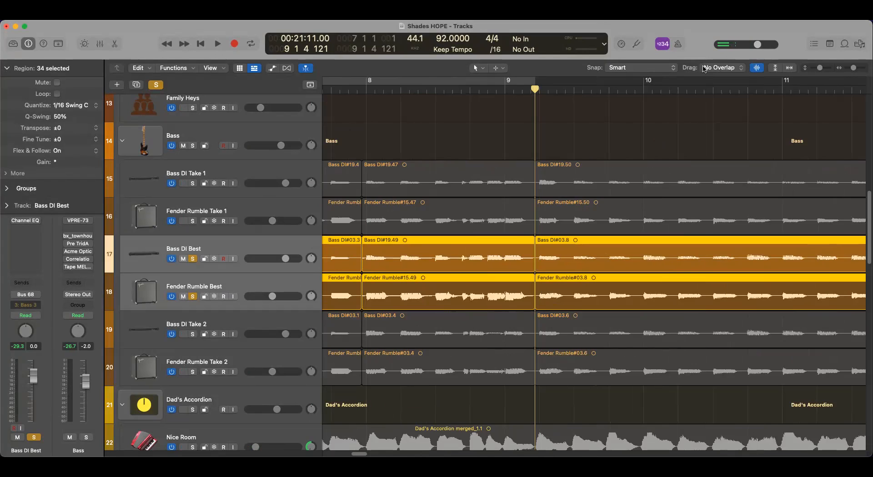
left_click(482, 71)
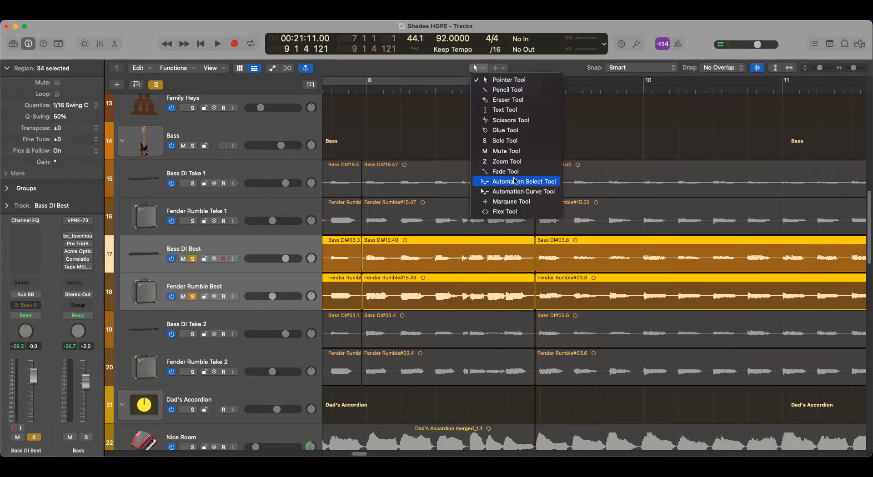
left_click(500, 167)
left_click_drag(535, 89, 531, 105)
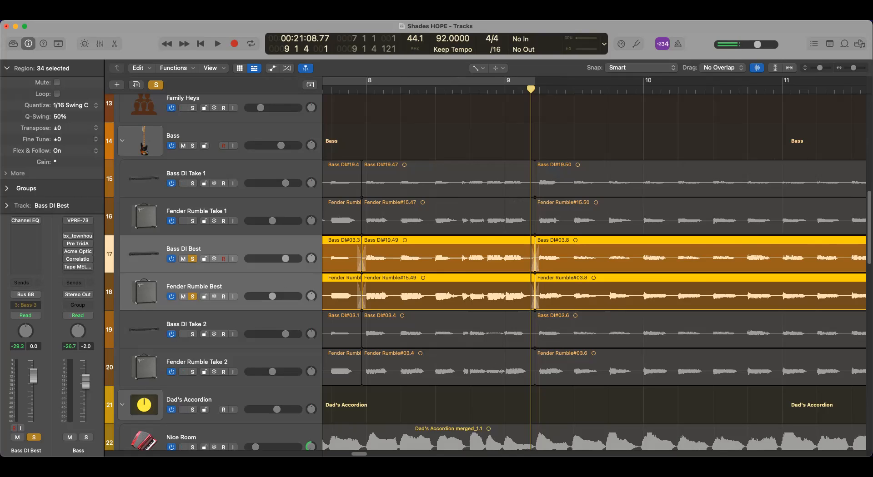
Audition the crossfades on the Best tracks from just before bar 7 through the middle of bar 23
left_click_drag(360, 457, 351, 459)
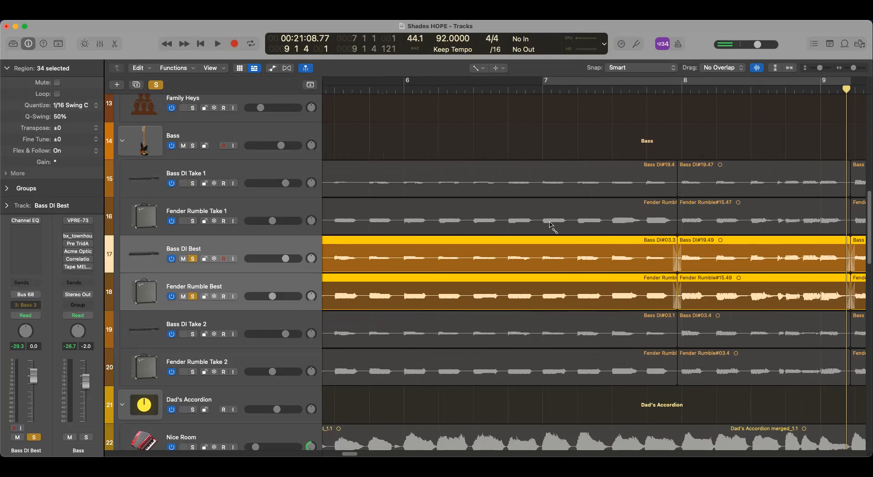
left_click(530, 90)
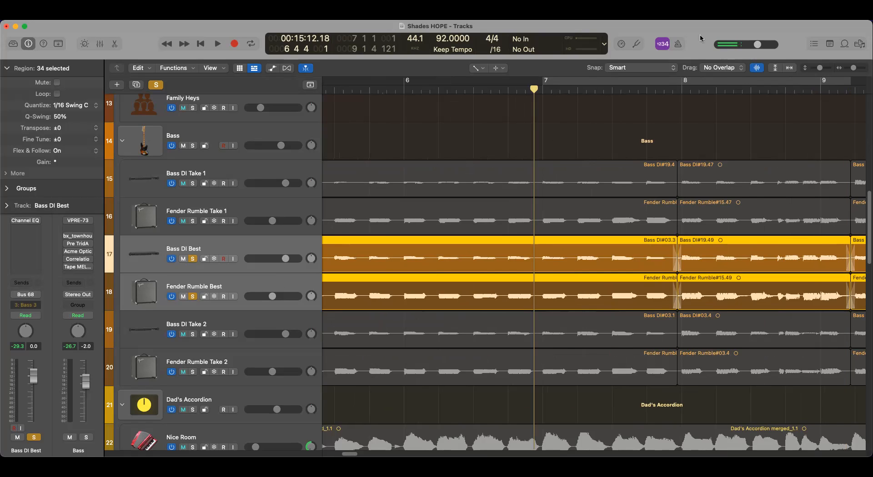
key("space")
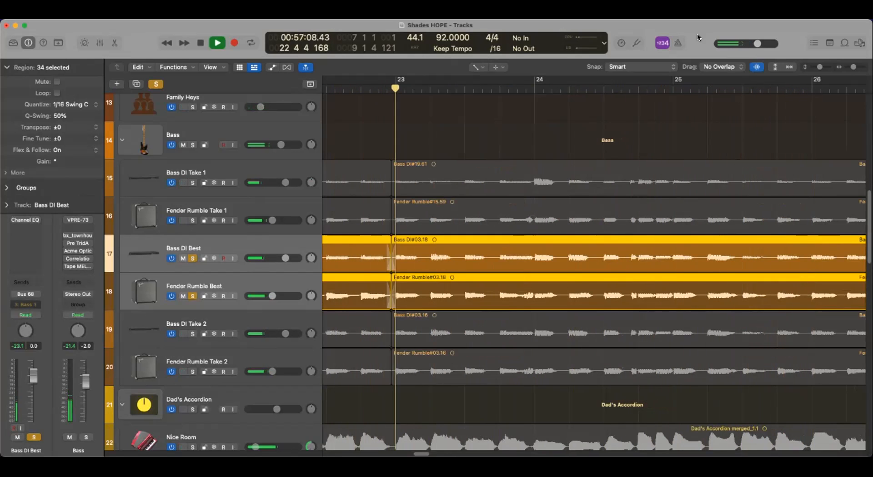
key("space")
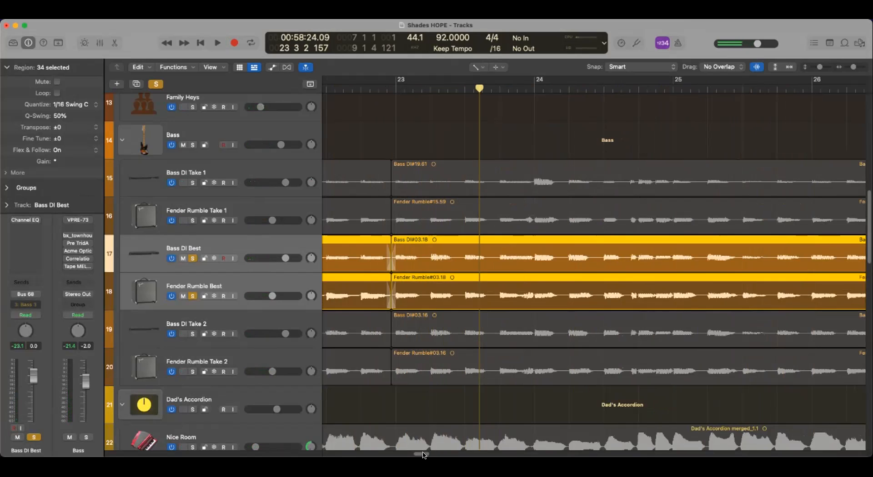
Switch back to the Pointer Tool and collapse the Region inspector
left_click(476, 68)
left_click(491, 78)
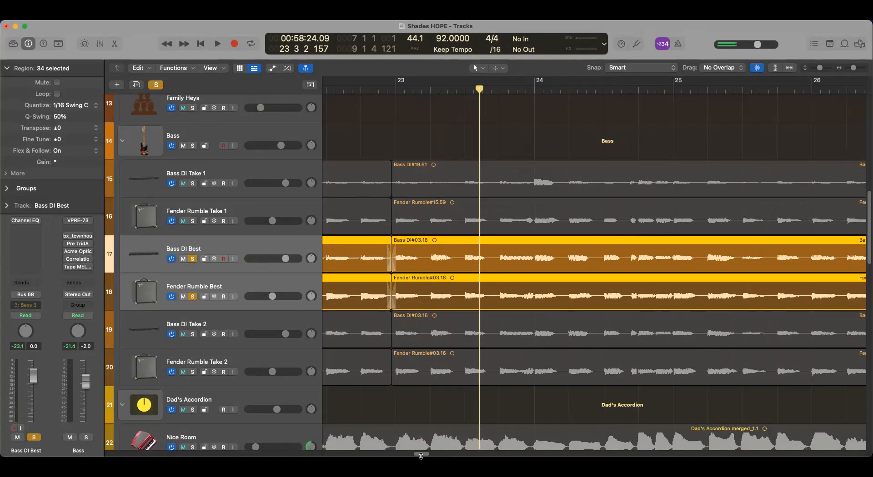
left_click_drag(422, 454, 458, 456)
scroll(320, 336, "left", 10)
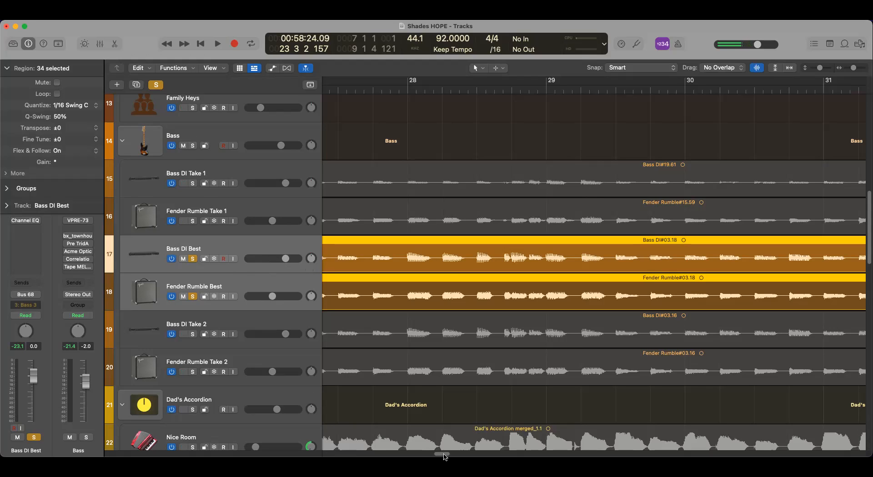
left_click(7, 68)
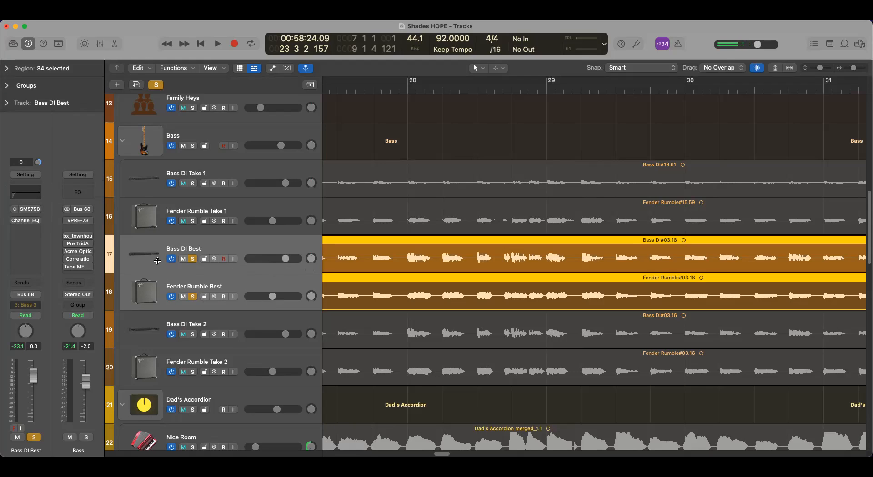
Turn off solo on the Bass DI Best, Fender Rumble Best and Presenter Vox tracks
left_click(193, 259)
left_click(192, 297)
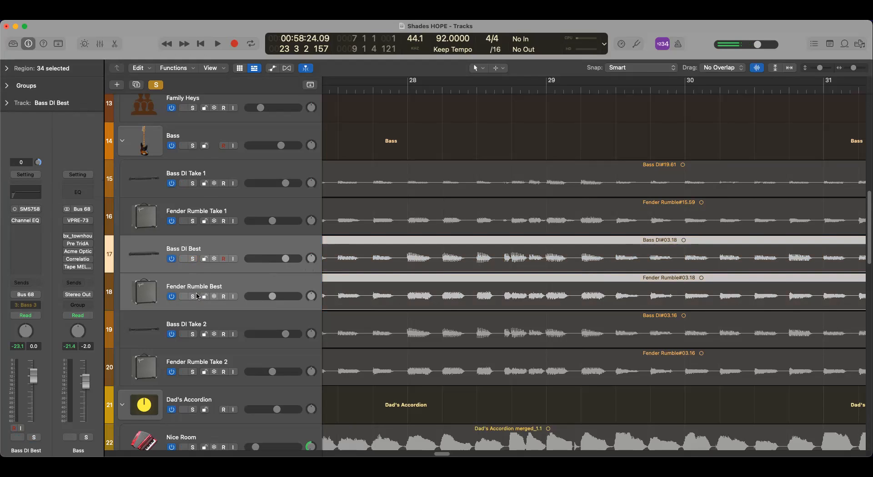
scroll(198, 297, "up", 15)
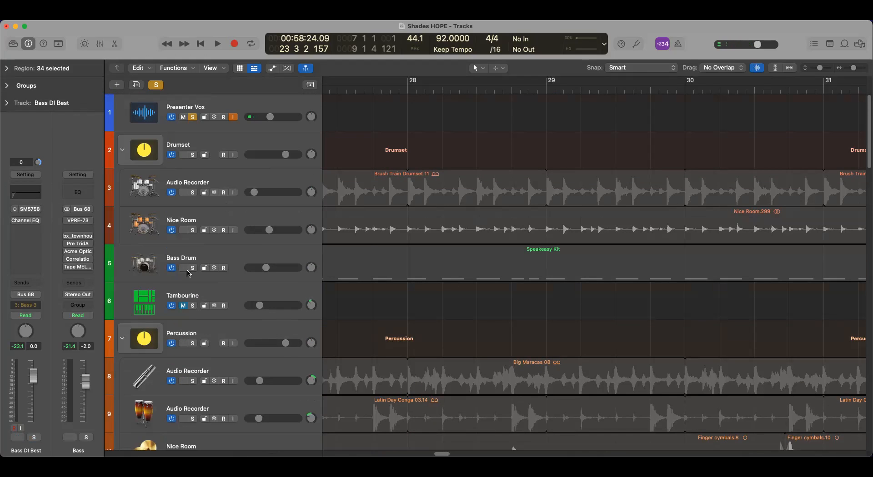
left_click(193, 117)
Mute the Bass DI and Fender Rumble tracks of both Take 1 and Take 2
scroll(335, 282, "down", 12)
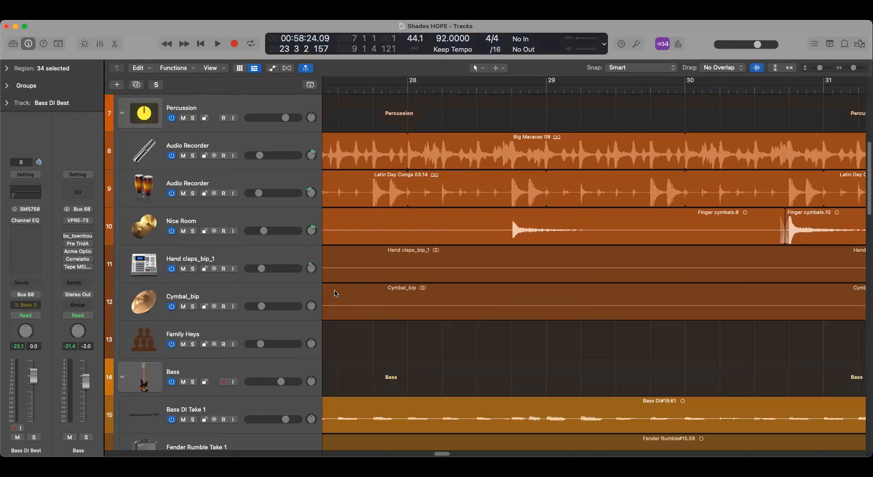
scroll(335, 294, "down", 1)
left_click(183, 191)
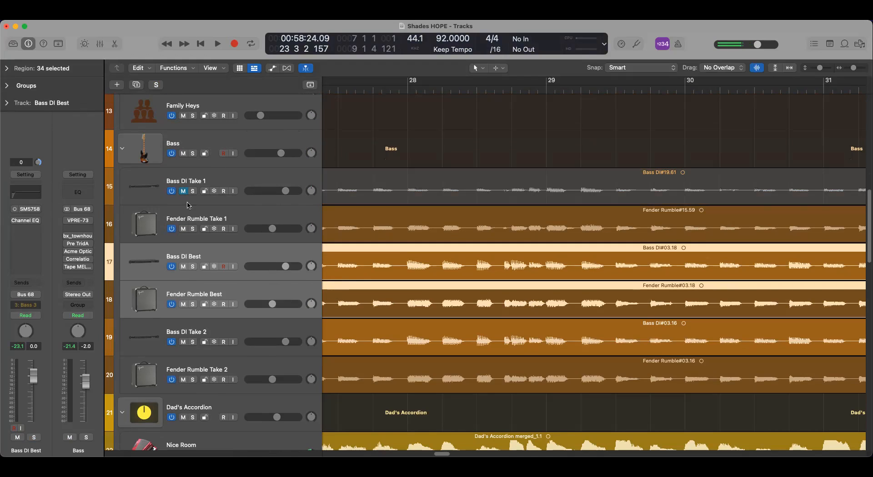
left_click(183, 229)
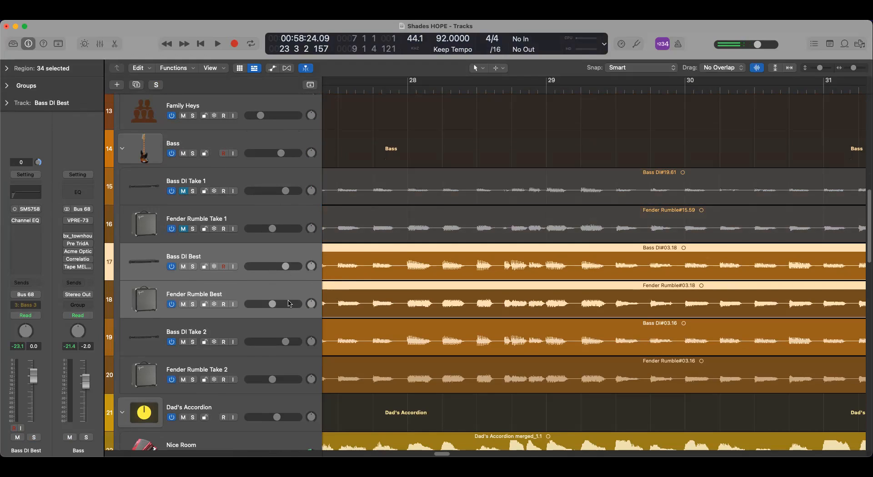
left_click(184, 342)
left_click(183, 379)
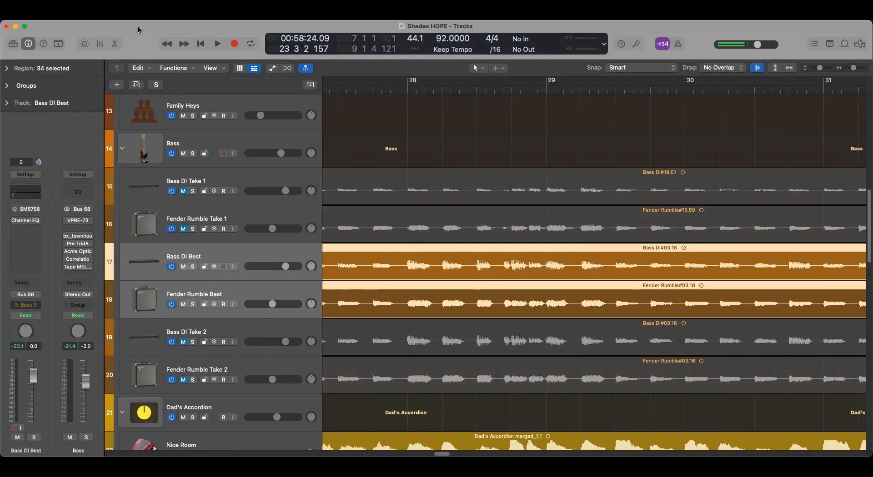
Play the full mix from the start of the song to bar 27 to check the compiled bass in context
key("Return")
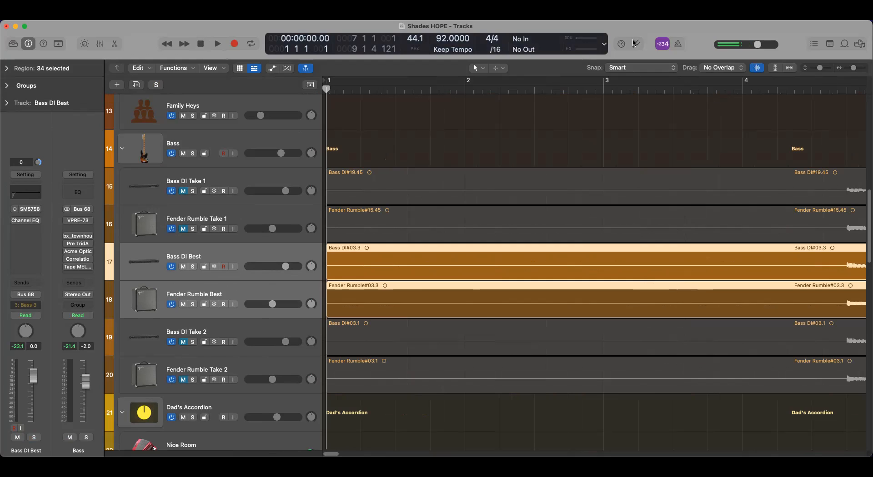
key("space")
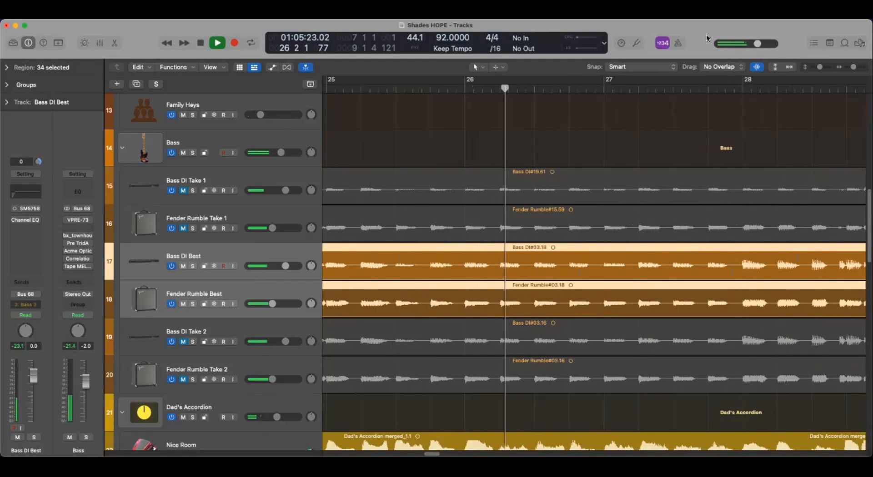
key("space")
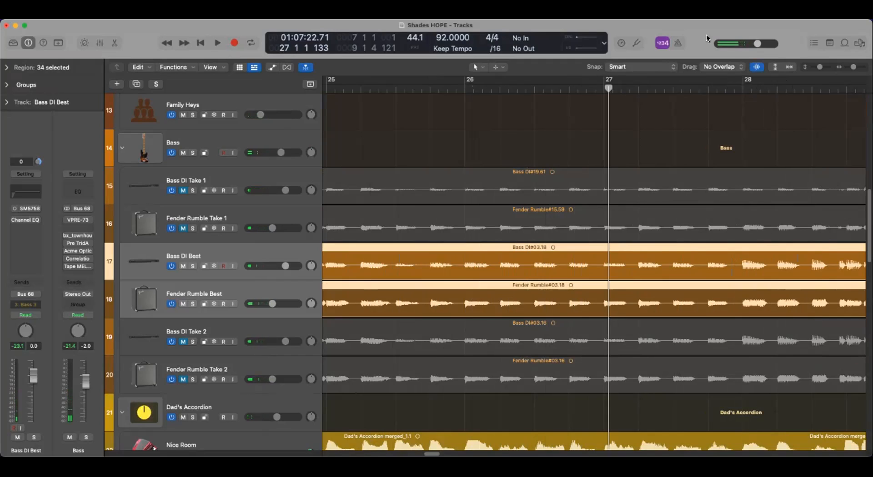